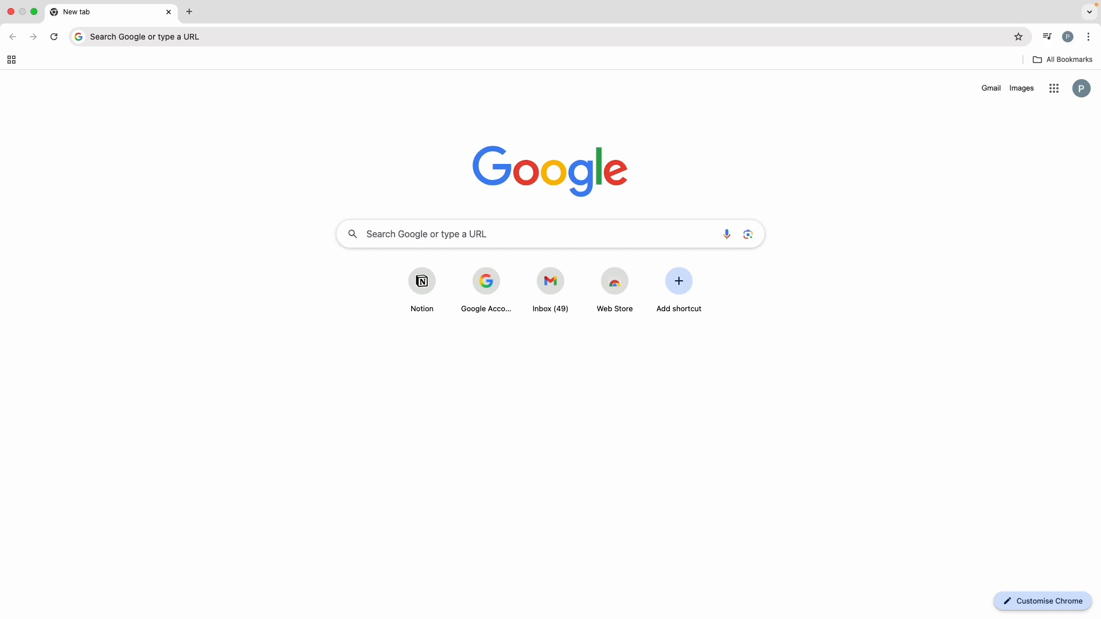
# Step: Search Google for "gamma" and open the Gamma website from the results
pyautogui.click(214, 41)
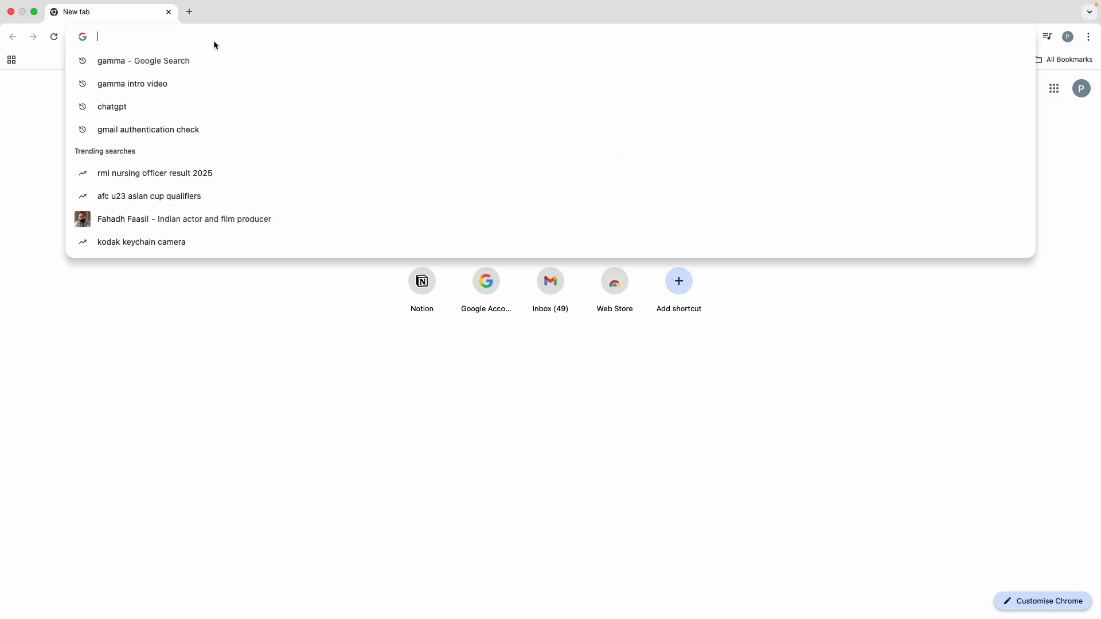
pyautogui.write('gamma')
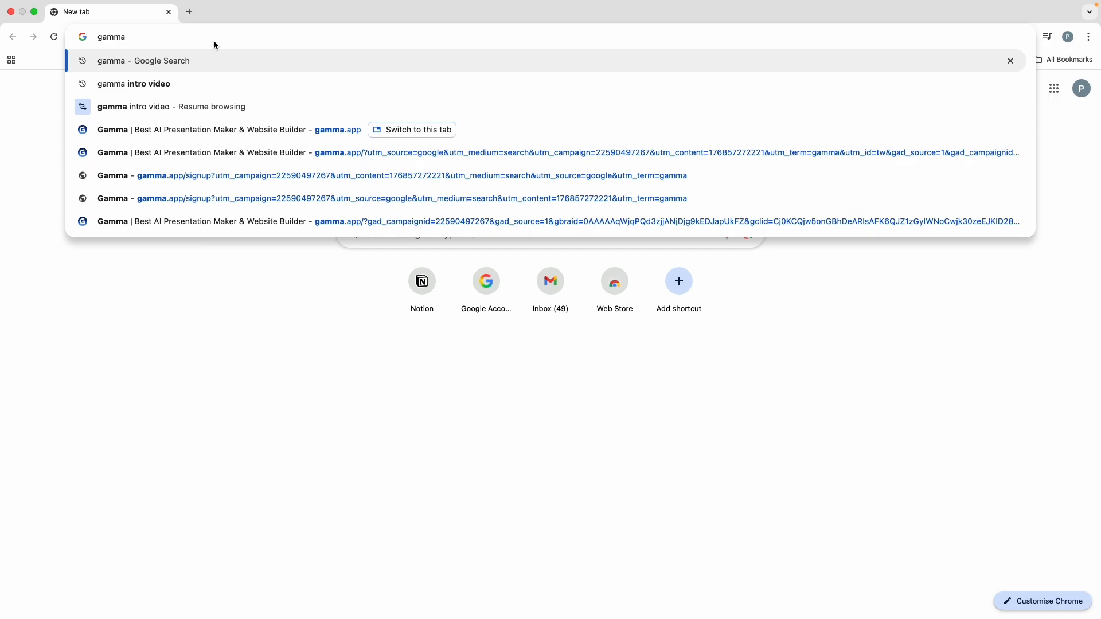
pyautogui.press('Return')
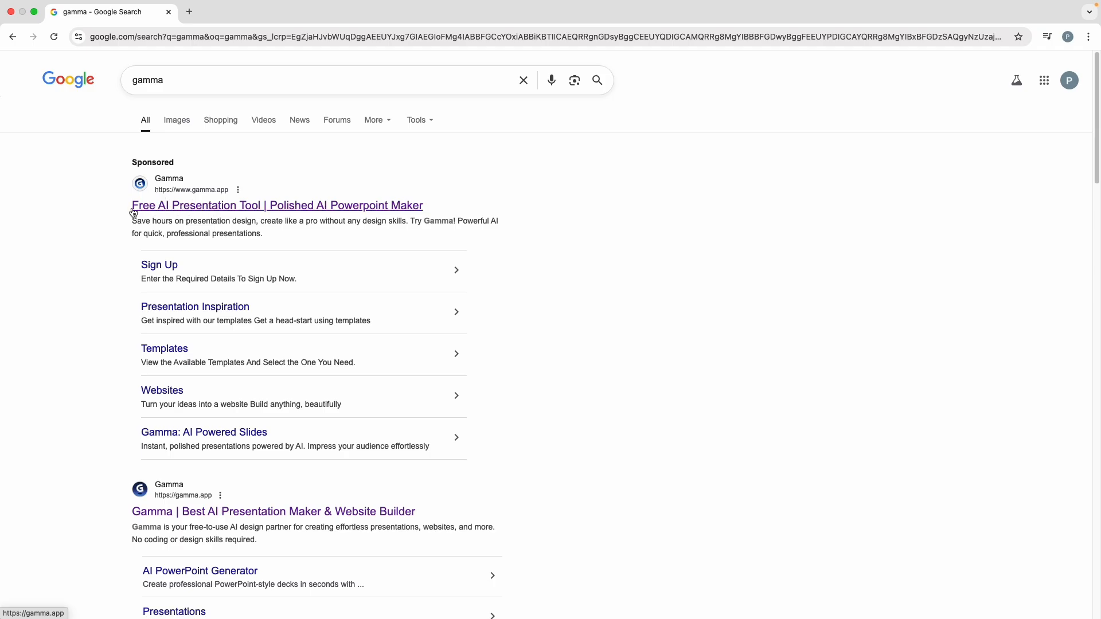
pyautogui.click(250, 210)
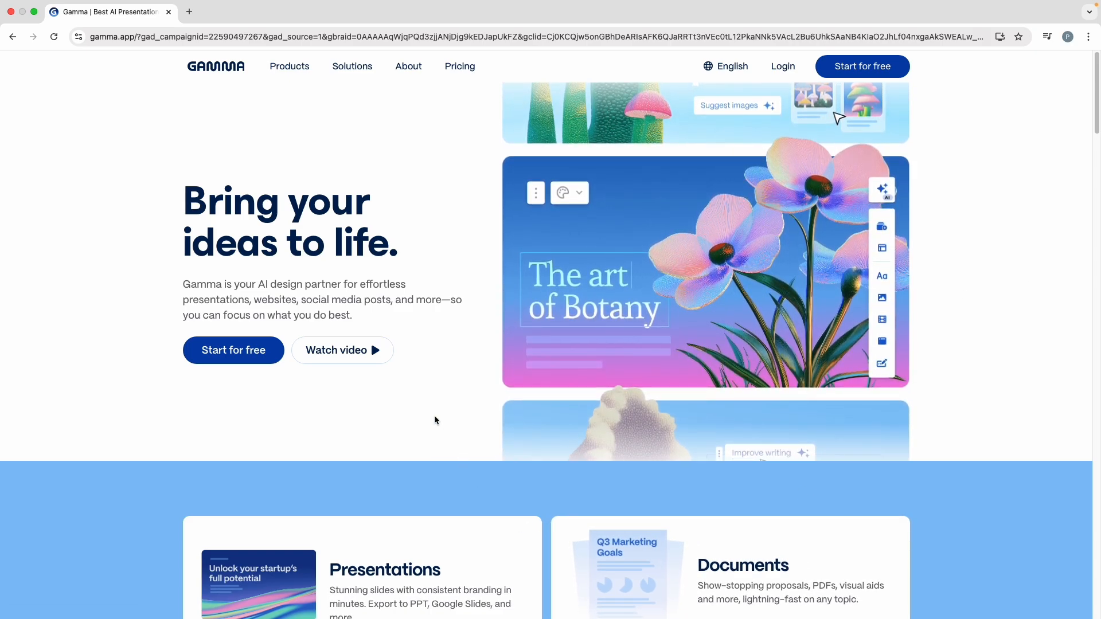
# Step: Look through the Gamma homepage and sign up for free using the existing Google account
pyautogui.scroll(-1, 434, 420)
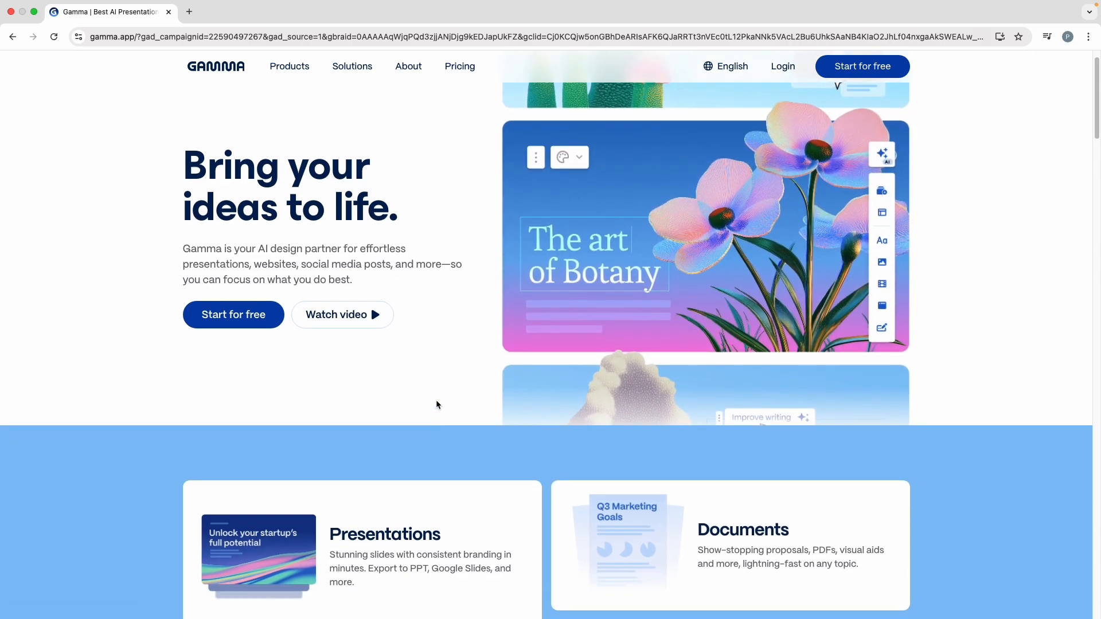
pyautogui.scroll(-10, 310, 456)
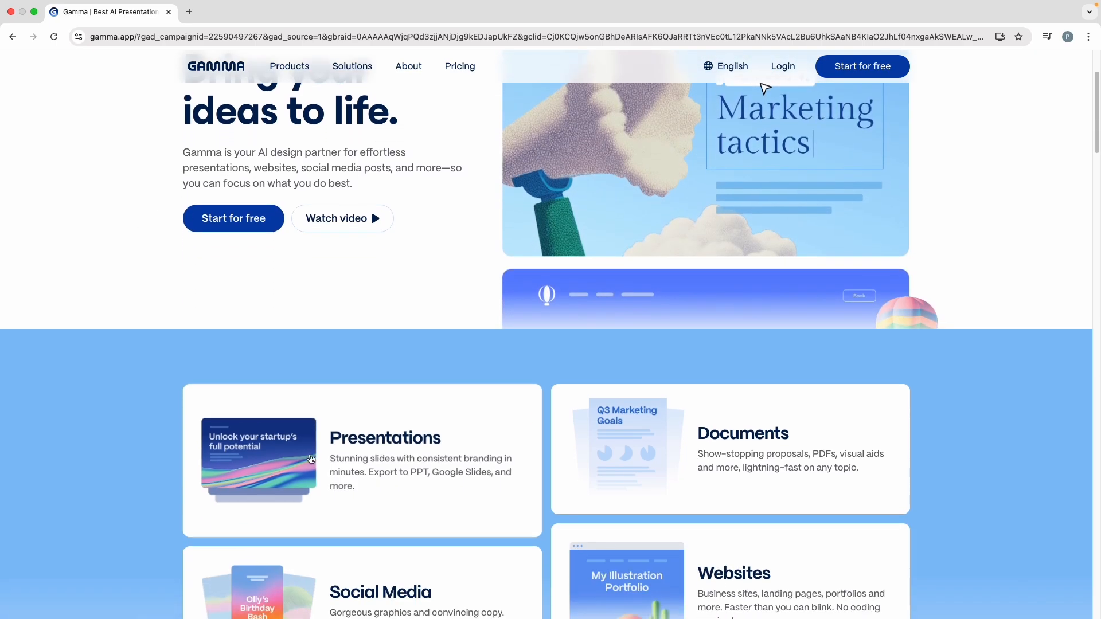
pyautogui.scroll(-9, 309, 454)
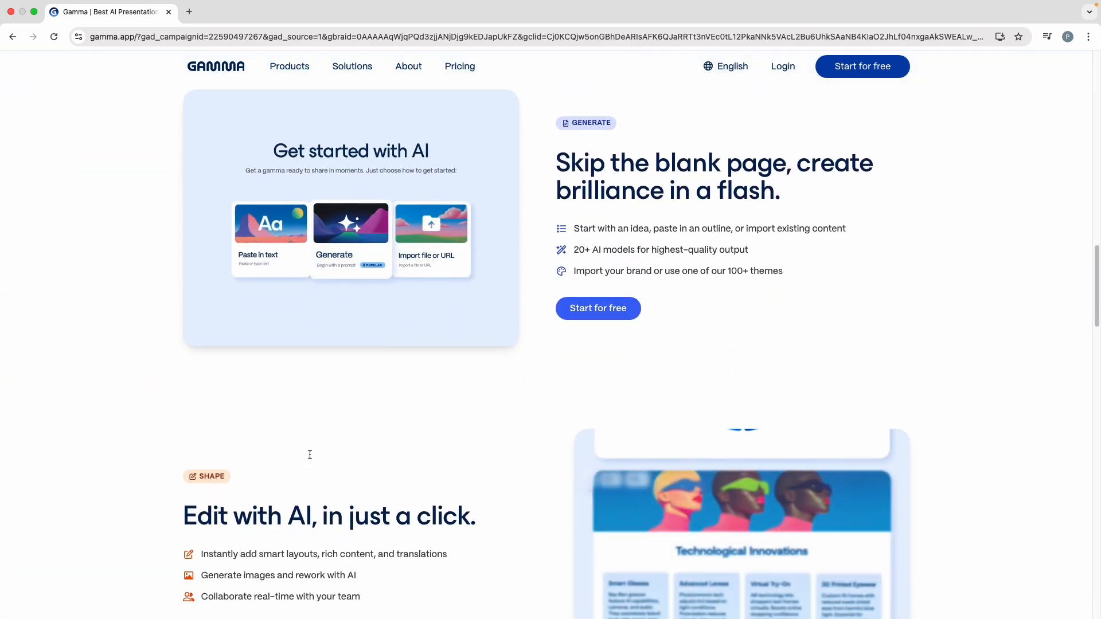
pyautogui.scroll(-10, 310, 456)
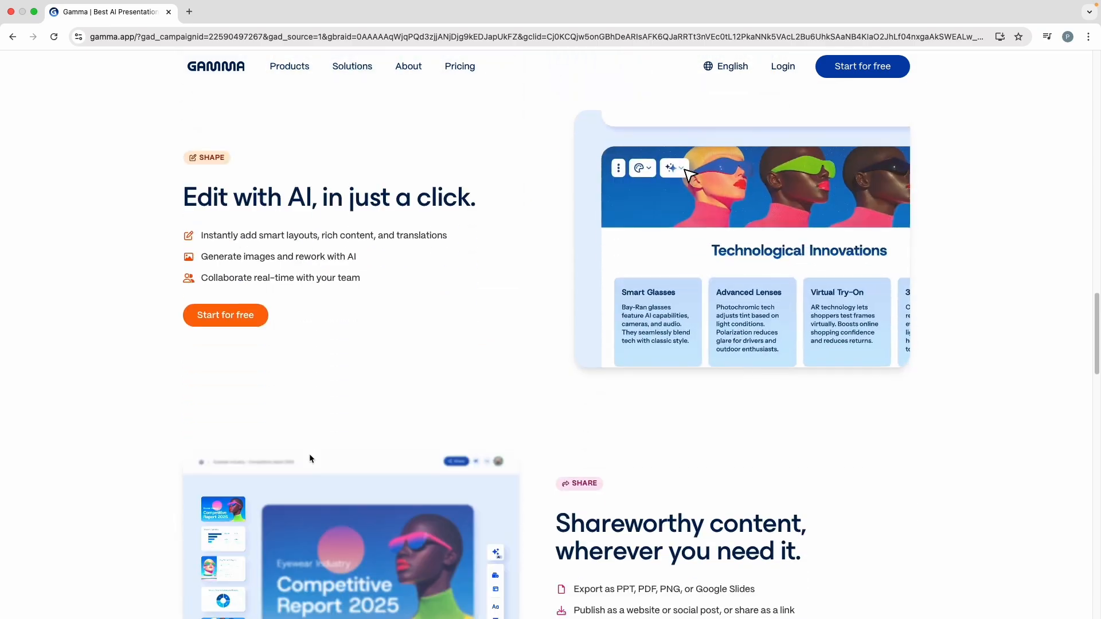
pyautogui.scroll(20, 309, 457)
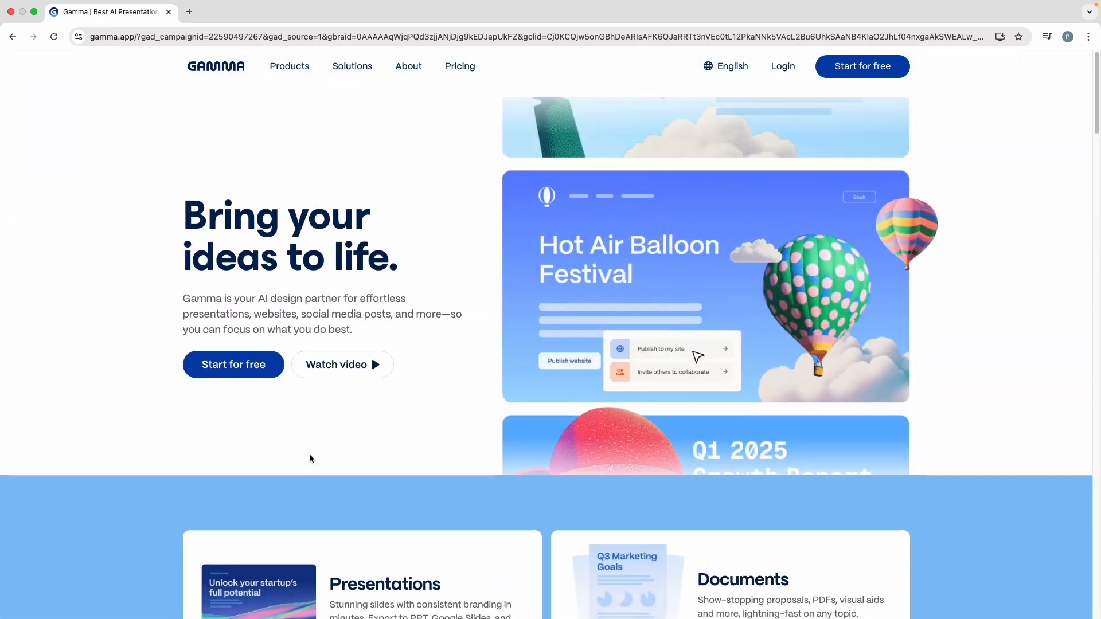
pyautogui.click(860, 64)
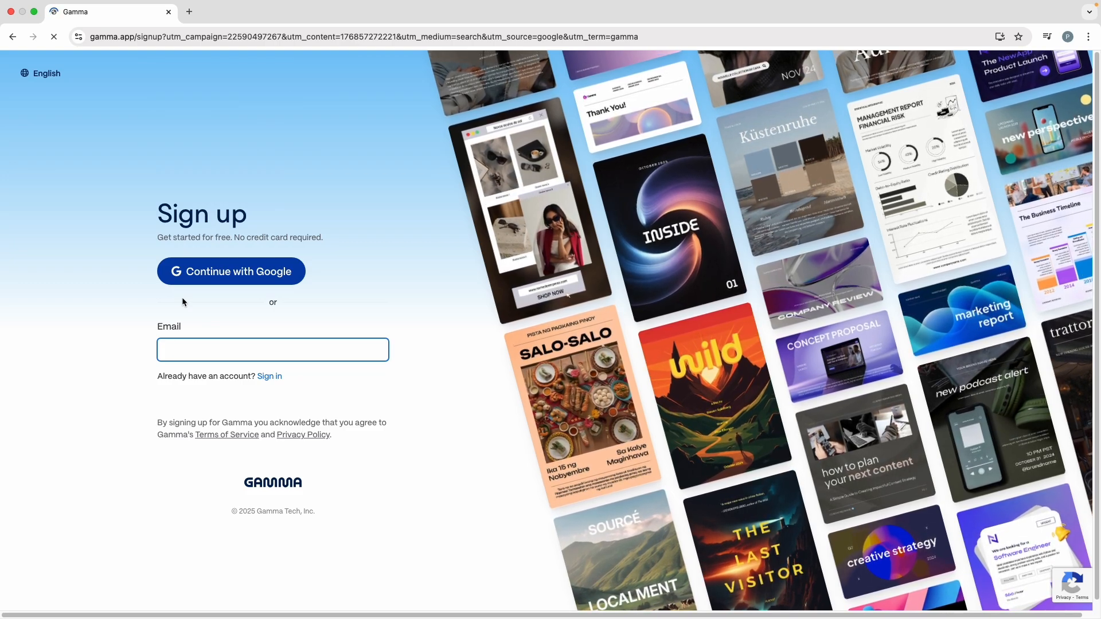
pyautogui.click(211, 276)
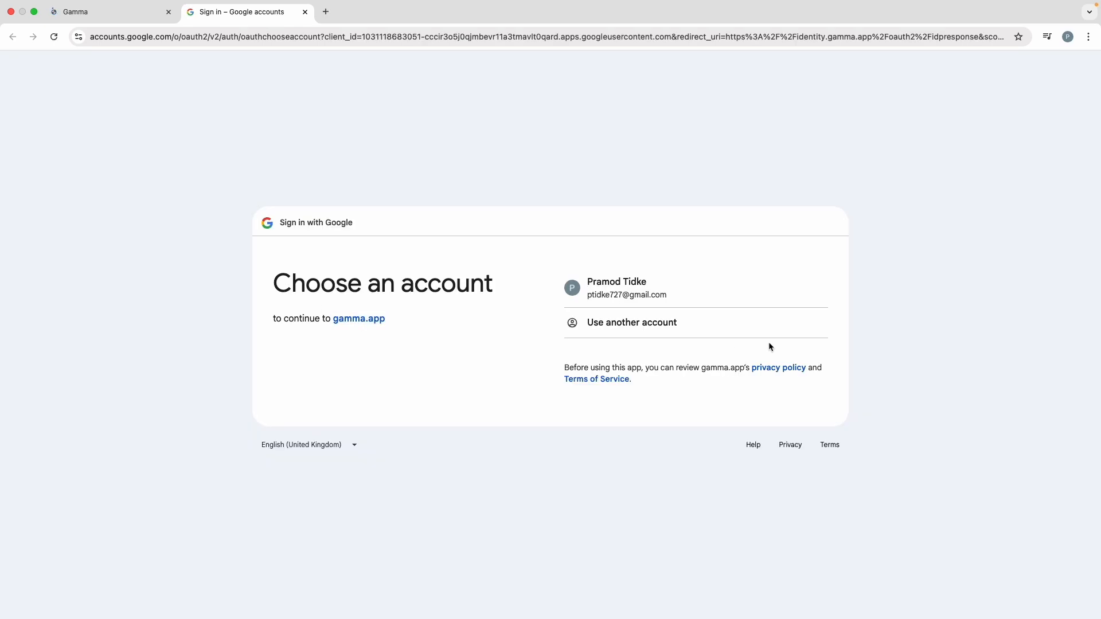
pyautogui.click(632, 296)
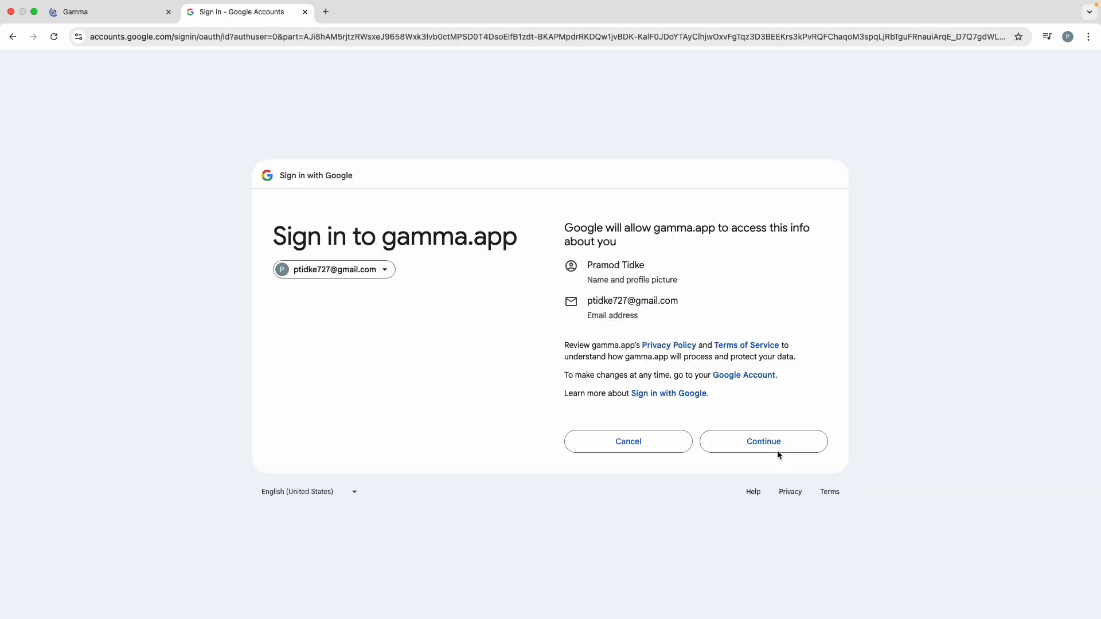
pyautogui.click(775, 450)
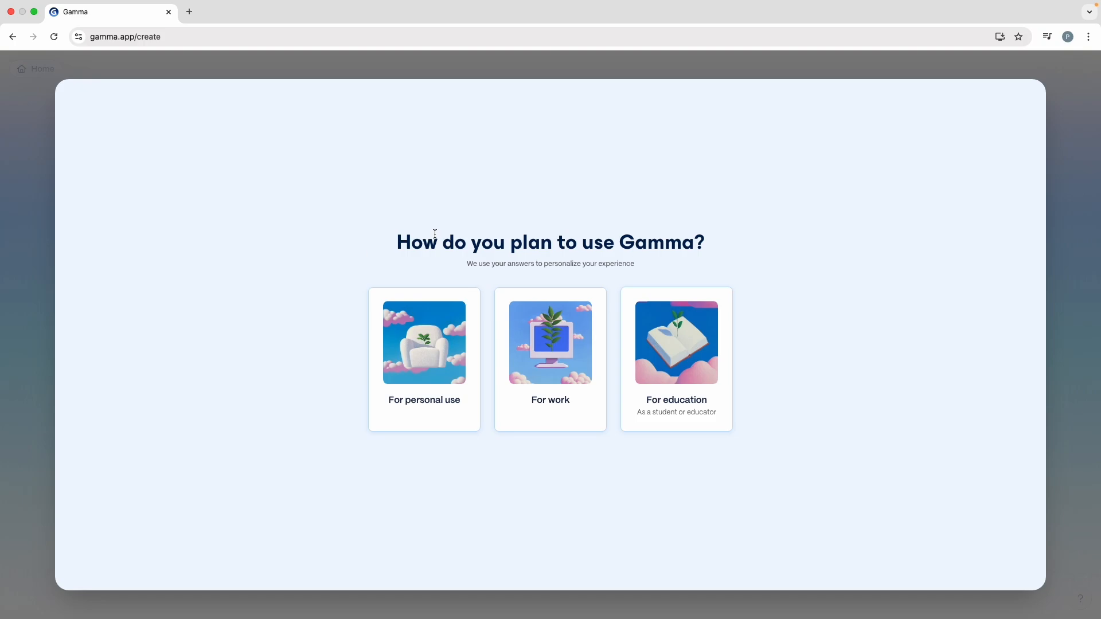
# Step: Set the planned use of Gamma to personal use and choose Consultant as the role
pyautogui.click(436, 346)
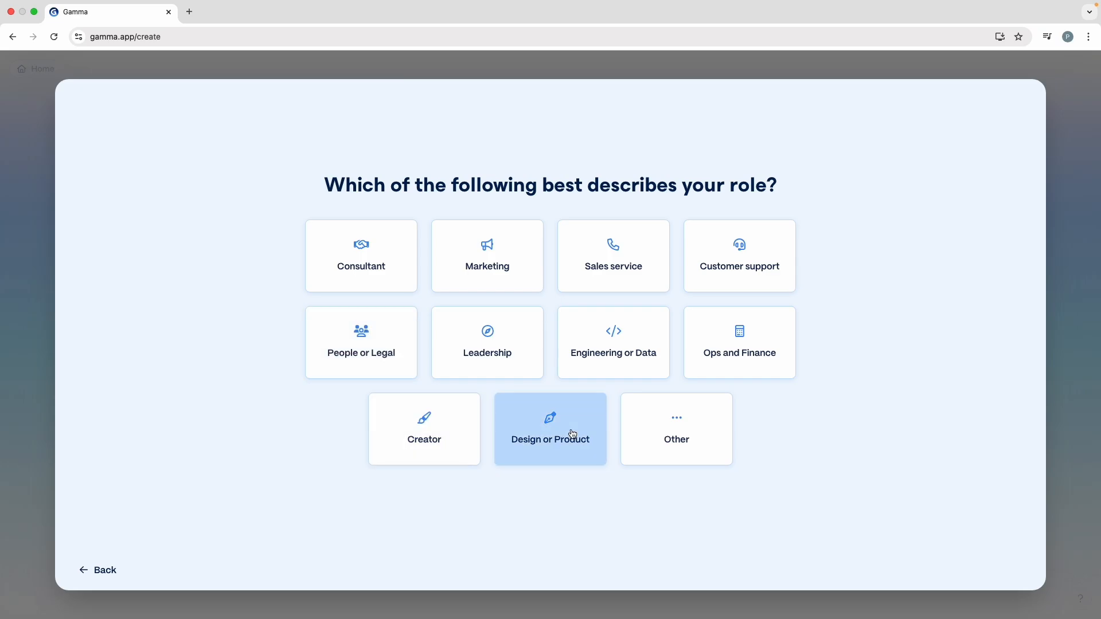
pyautogui.click(408, 262)
pyautogui.click(421, 262)
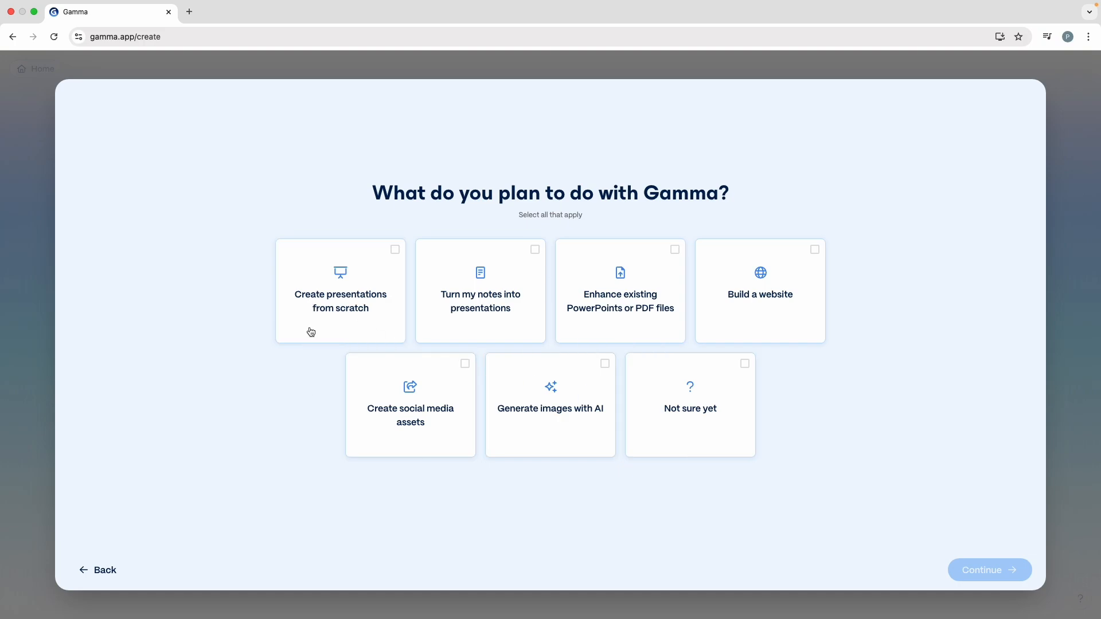
# Step: Select presentations from scratch, notes into presentations, enhancing existing files and building a website as planned uses, and YouTube as the referral source
pyautogui.click(316, 316)
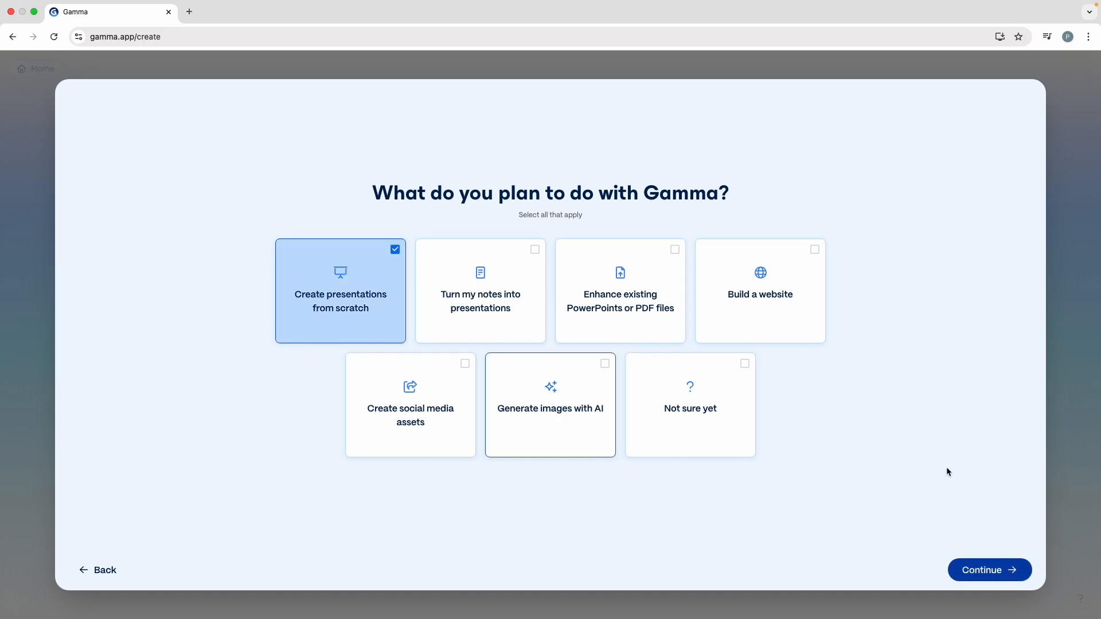
pyautogui.click(704, 286)
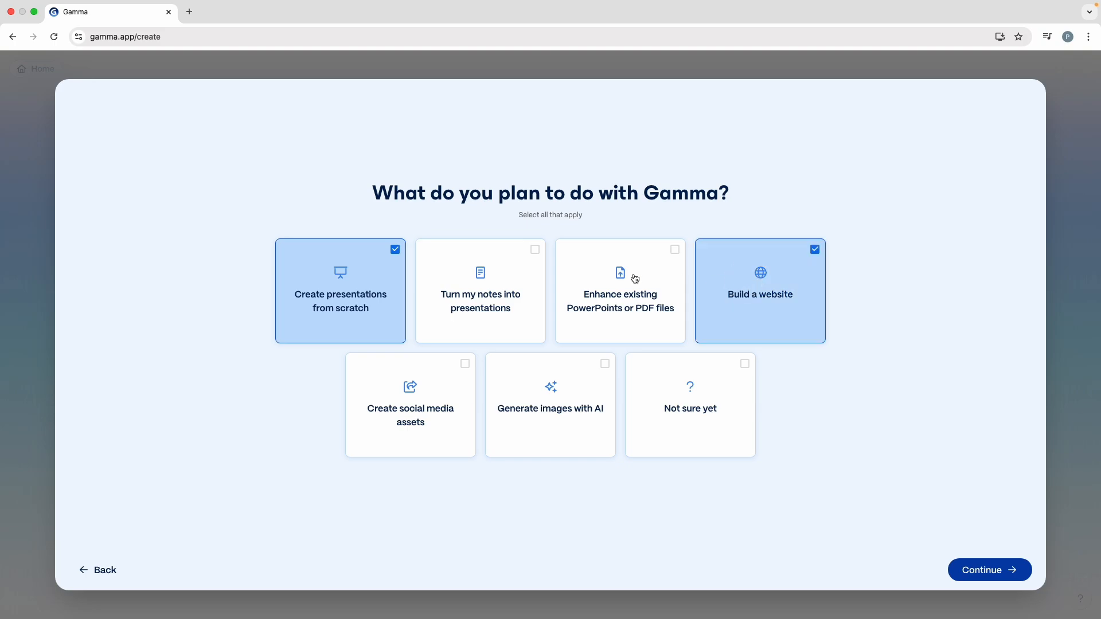
pyautogui.click(599, 279)
pyautogui.click(533, 275)
pyautogui.click(968, 569)
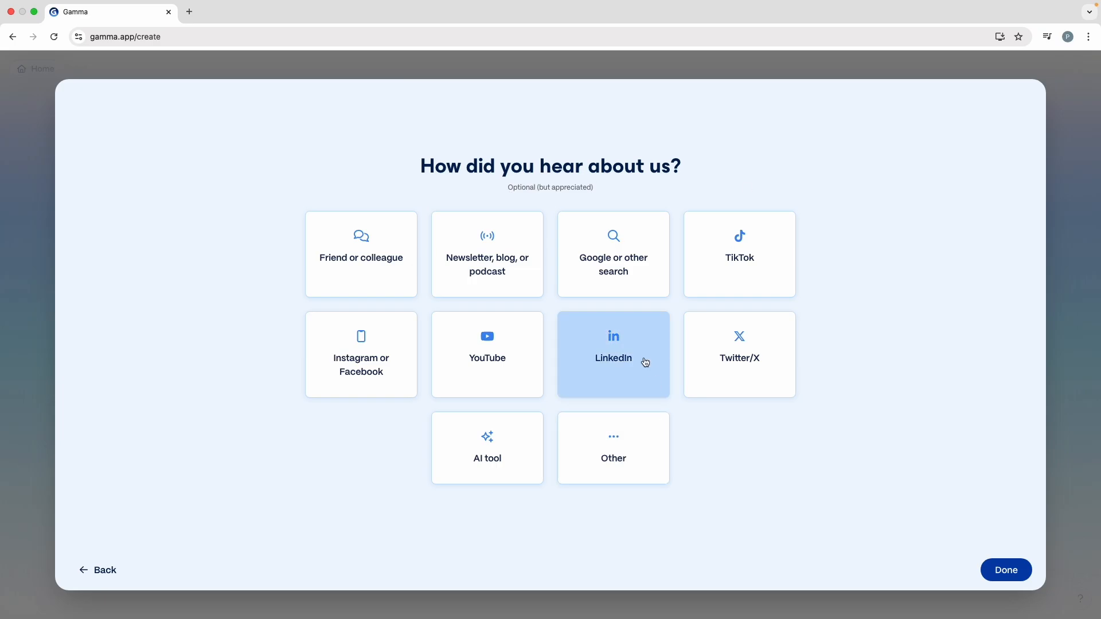
pyautogui.click(497, 338)
pyautogui.click(995, 575)
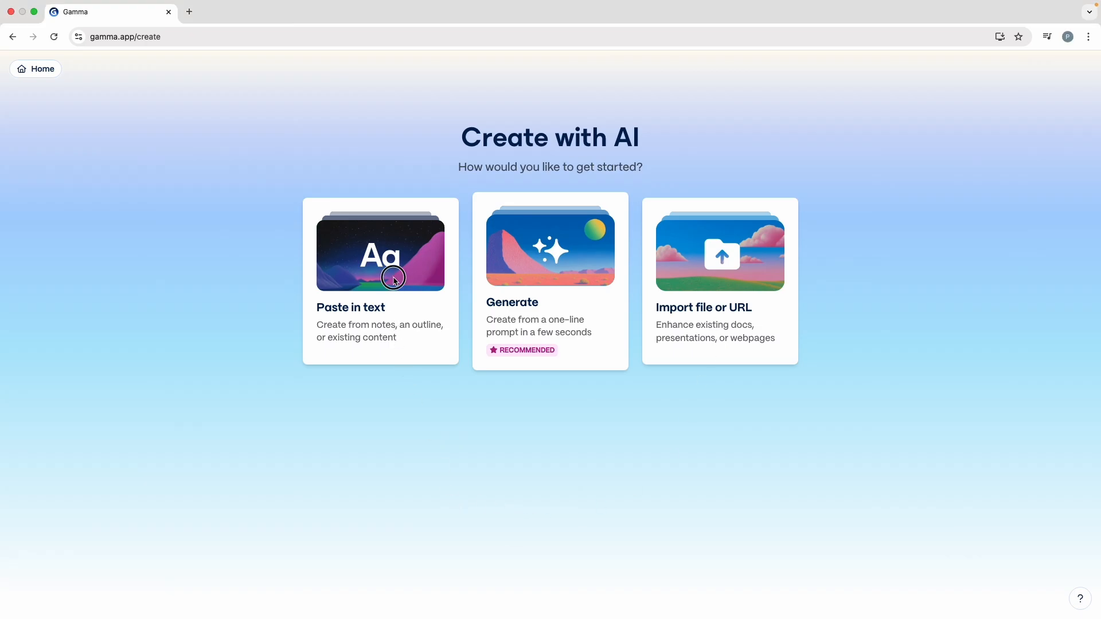
# Step: Start a presentation from pasted text and paste in the copied presentation prompt template
pyautogui.click(394, 331)
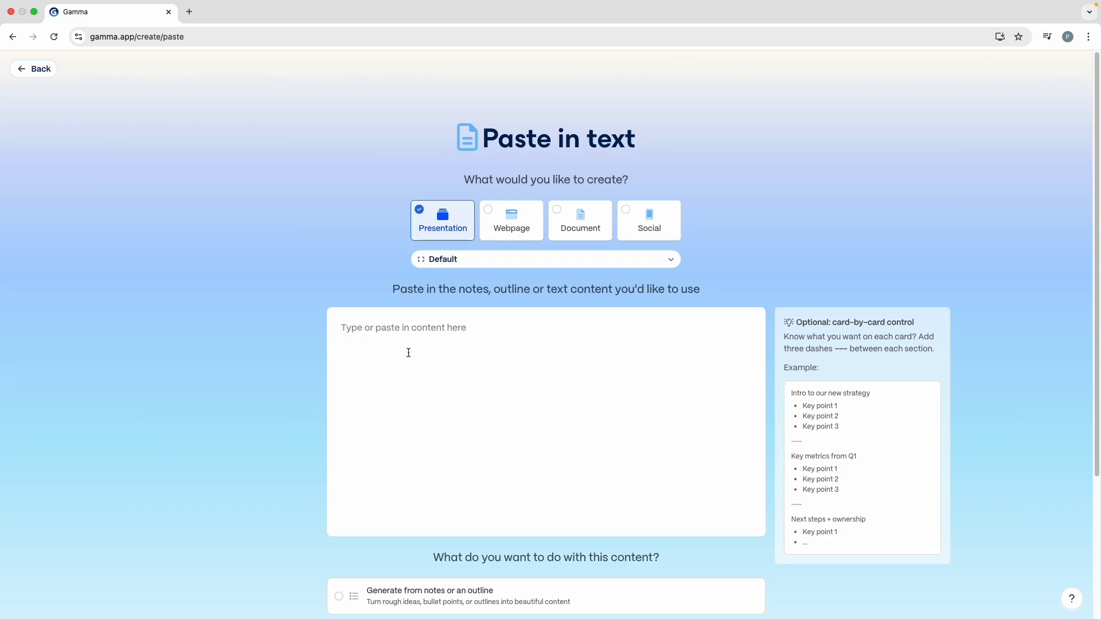
pyautogui.click(403, 341)
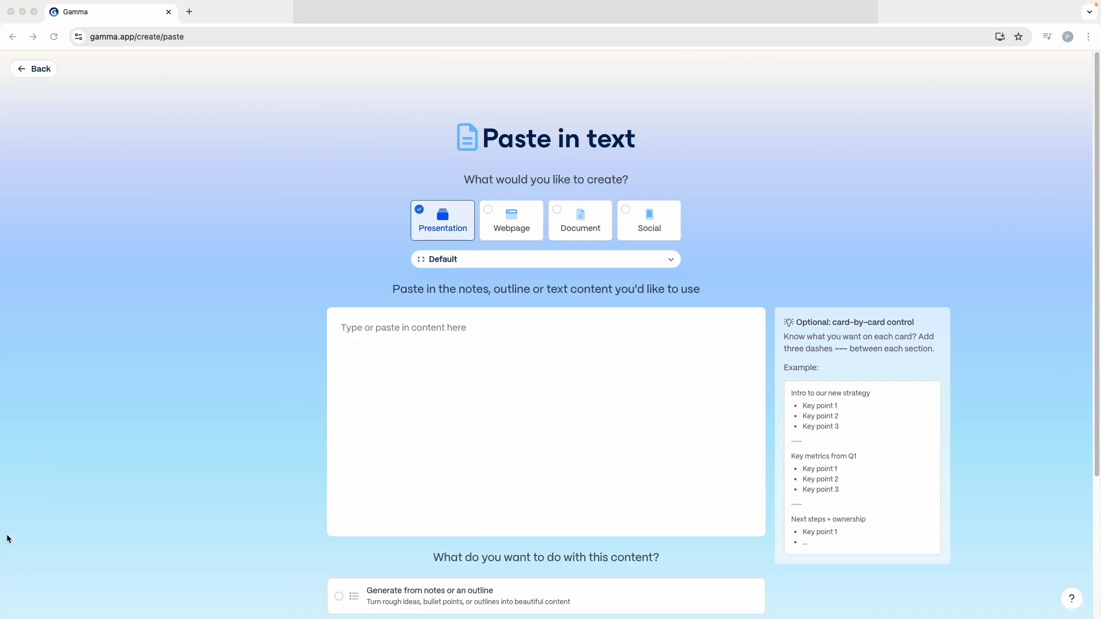
pyautogui.click(387, 399)
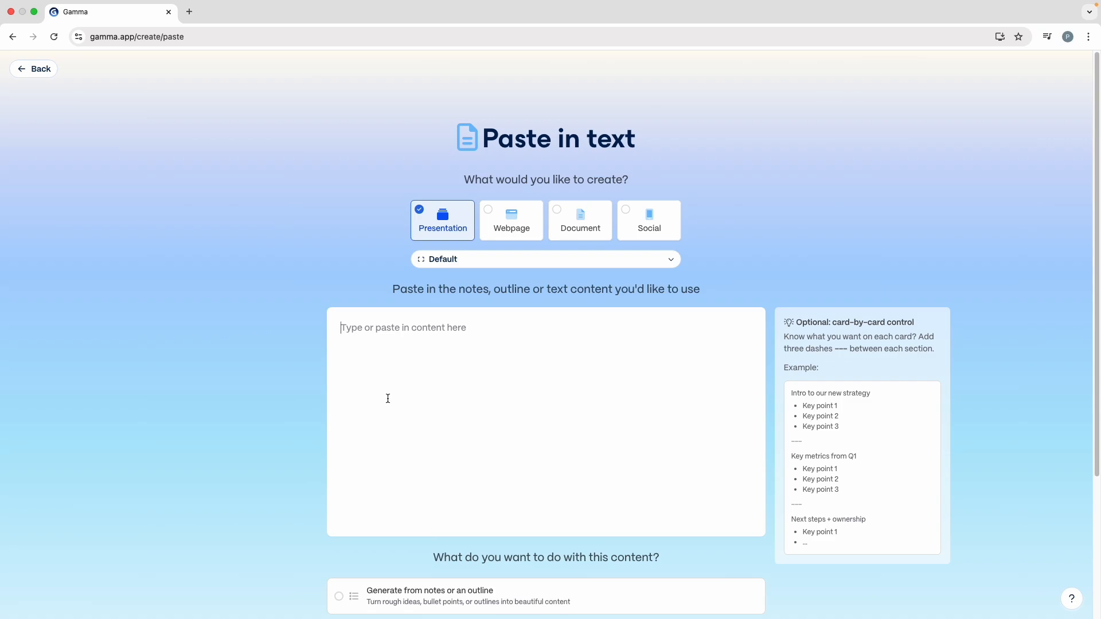
pyautogui.press('super+v')
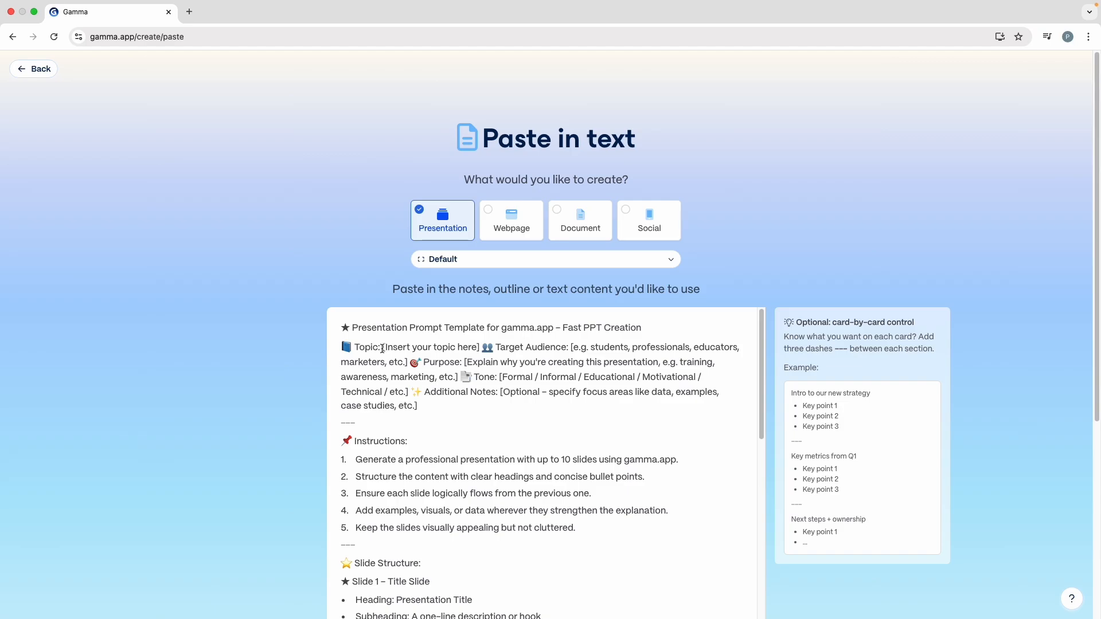
# Step: Replace the Topic placeholder in the prompt with "artificial intelligence for healthcare"
pyautogui.moveTo(382, 348); pyautogui.dragTo(482, 351)
pyautogui.press('BackSpace')
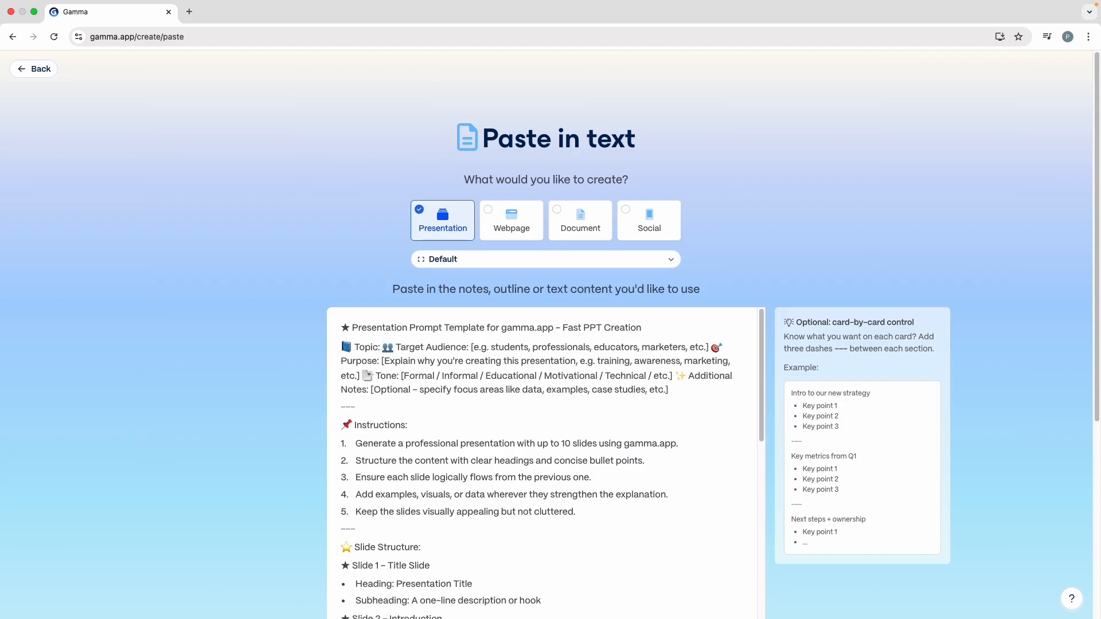
pyautogui.write('at')
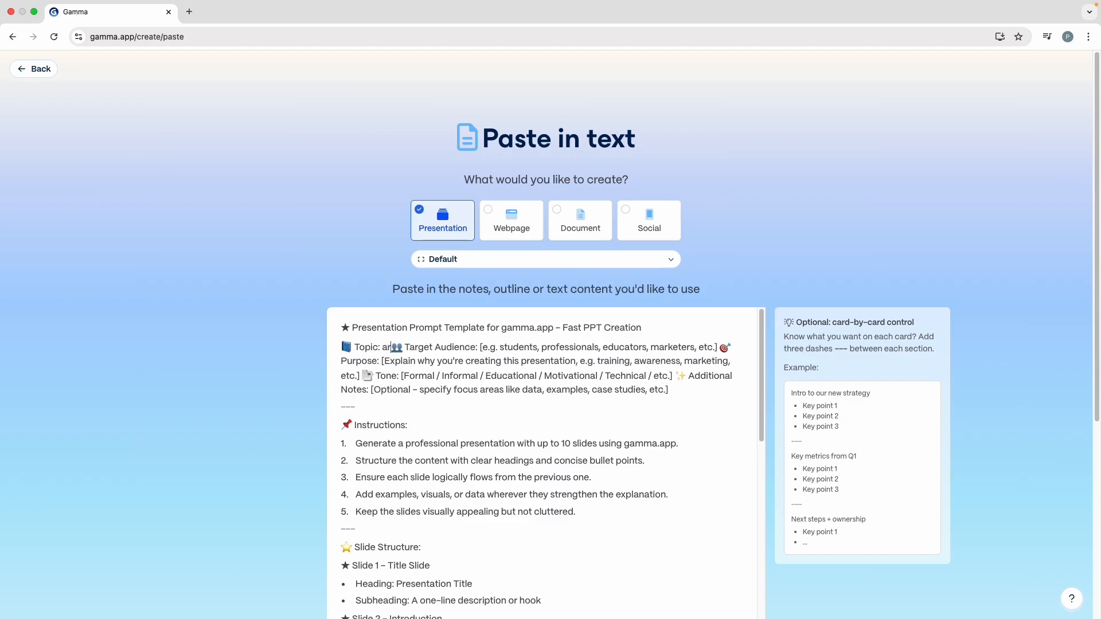
pyautogui.write('ticic')
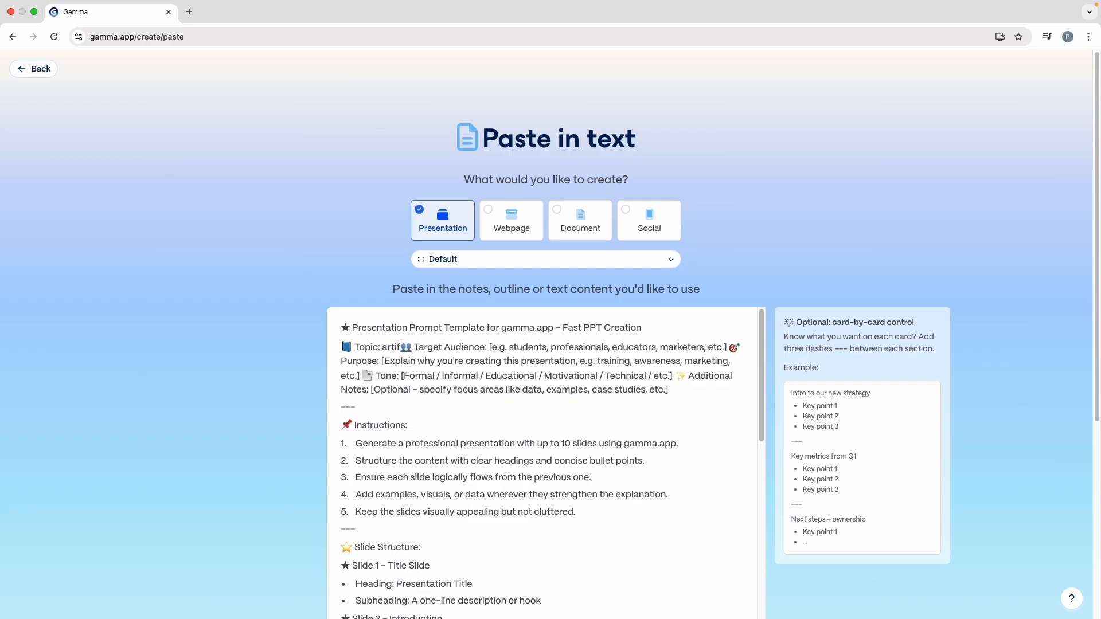
pyautogui.write('ial int')
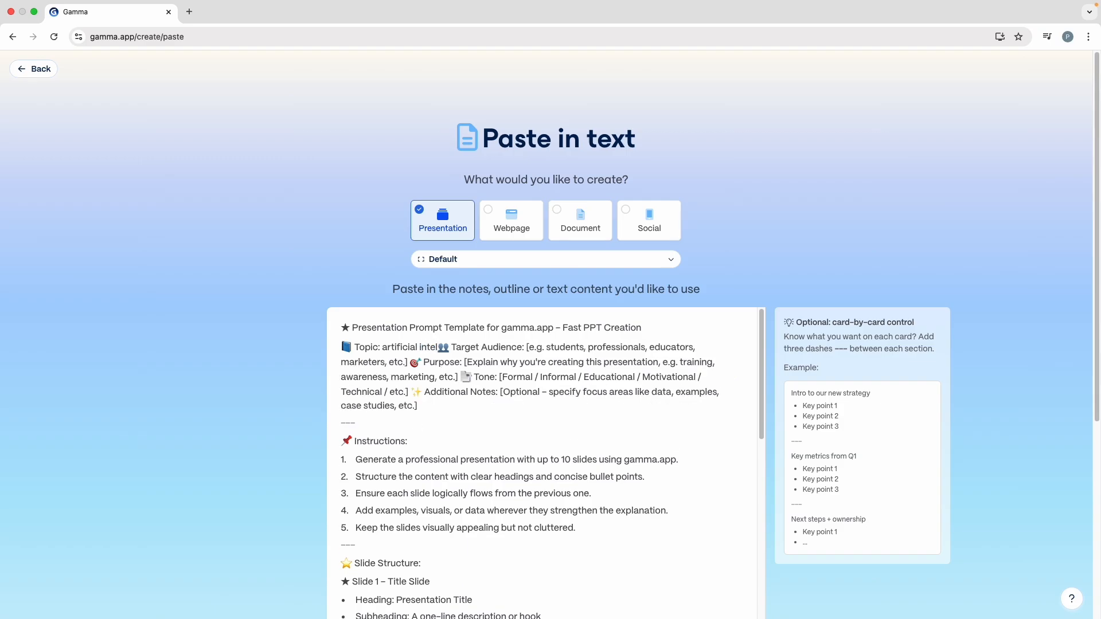
pyautogui.write('e')
pyautogui.write('llign')
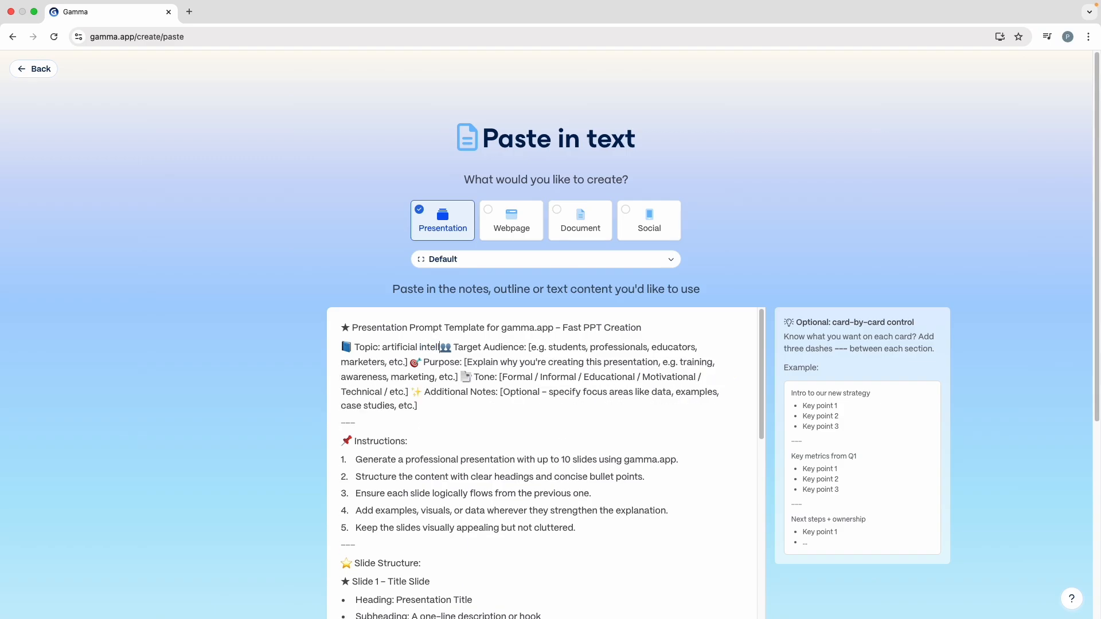
pyautogui.press('BackSpace')
pyautogui.write('ence for')
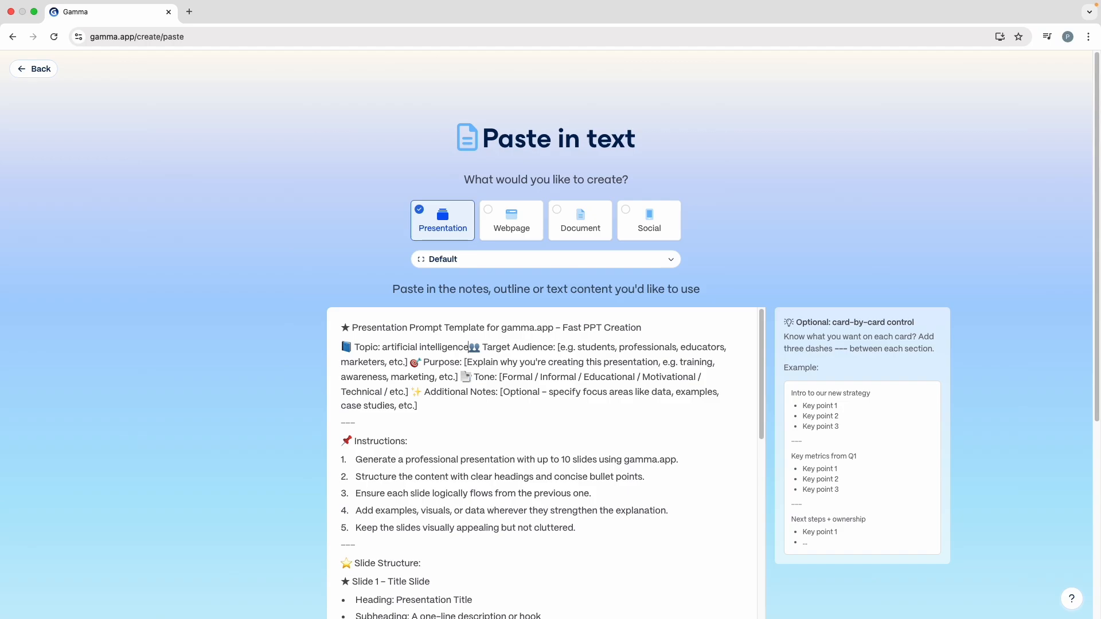
pyautogui.write(' health')
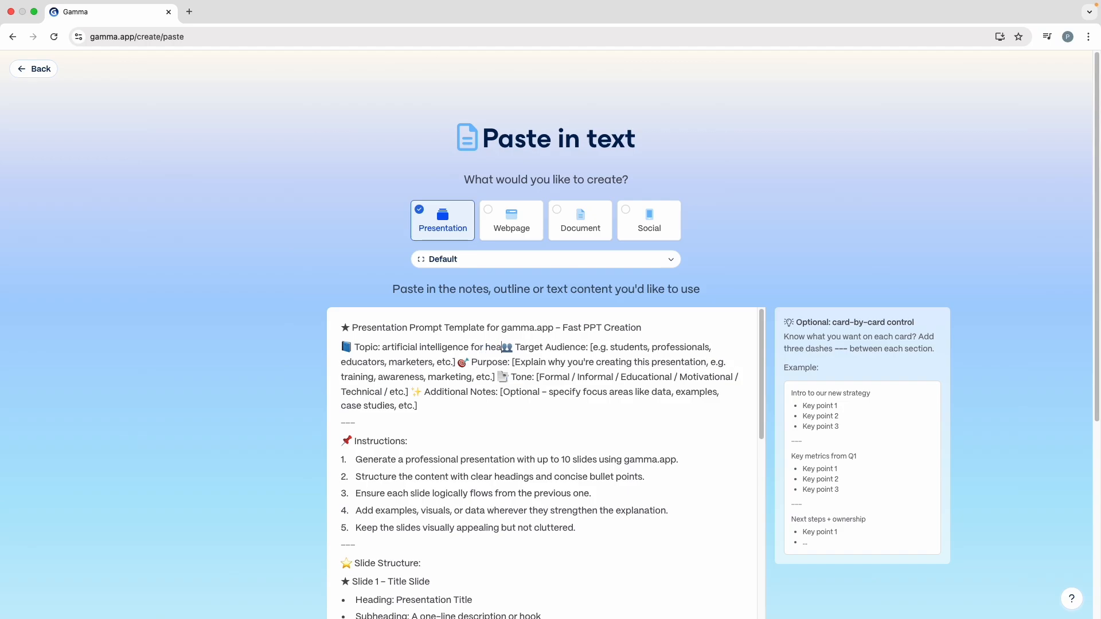
pyautogui.write('care')
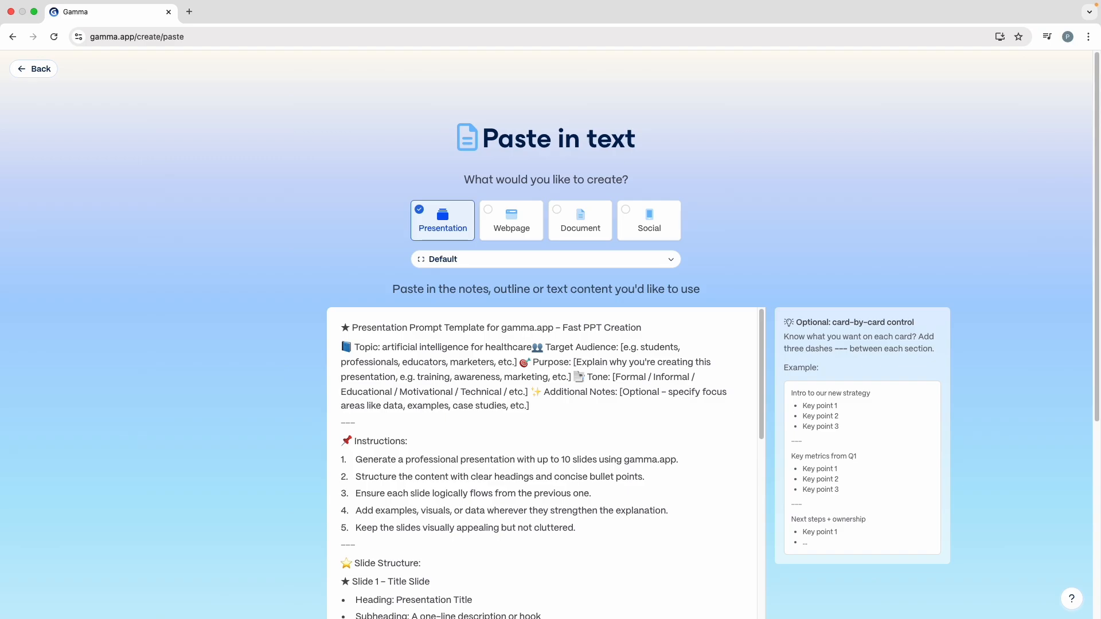
# Step: Reduce the Target Audience entry to "students, professionals, educators", removing its brackets, "e.g." and the remaining examples
pyautogui.click(641, 348)
pyautogui.press('BackSpace')
pyautogui.press('BackSpace')
pyautogui.press('BackSpace')
pyautogui.press('BackSpace')
pyautogui.press('BackSpace')
pyautogui.press('BackSpace')
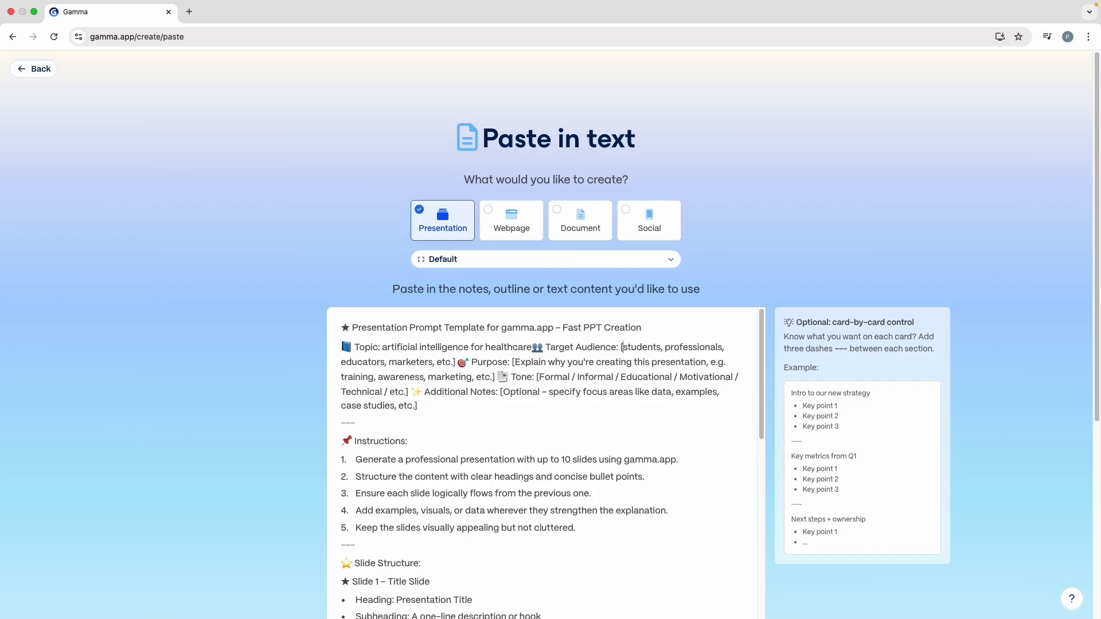
pyautogui.click(457, 363)
pyautogui.press('BackSpace')
pyautogui.press('BackSpace')
pyautogui.press('BackSpace')
pyautogui.press('BackSpace')
pyautogui.press('BackSpace')
pyautogui.press('BackSpace')
pyautogui.press('BackSpace')
pyautogui.press('BackSpace')
pyautogui.press('BackSpace')
pyautogui.press('BackSpace')
pyautogui.press('BackSpace')
pyautogui.press('BackSpace')
pyautogui.press('BackSpace')
pyautogui.press('BackSpace')
pyautogui.press('BackSpace')
pyautogui.press('BackSpace')
pyautogui.press('BackSpace')
pyautogui.press('BackSpace')
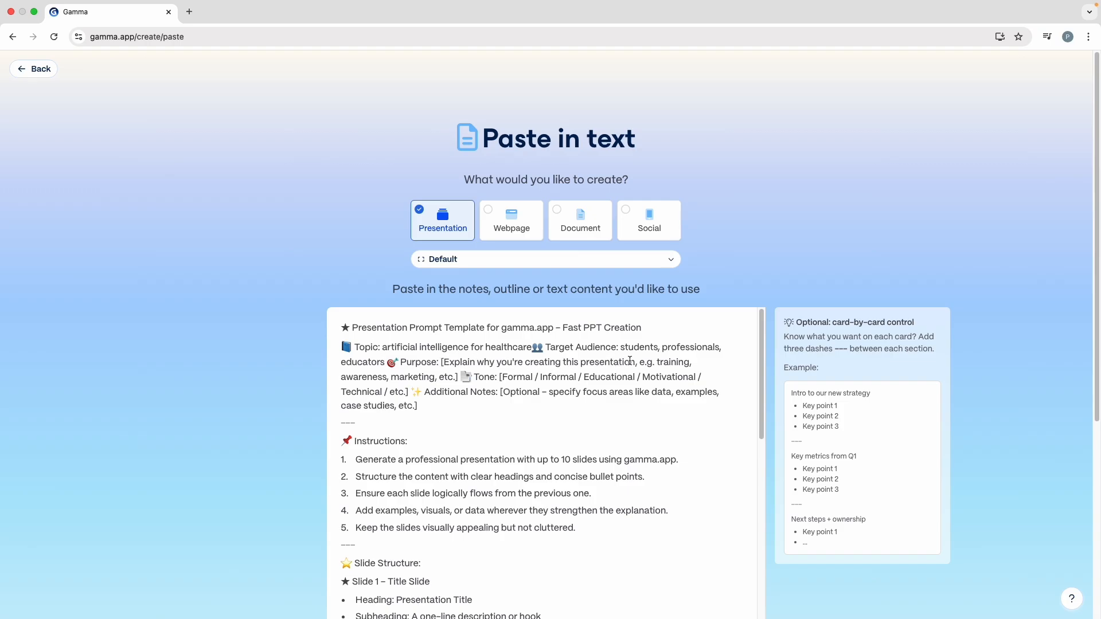
# Step: Reduce the Purpose entry in the prompt to "training, awareness", removing its brackets, the explanatory wording and the remaining examples
pyautogui.moveTo(657, 362); pyautogui.dragTo(441, 368)
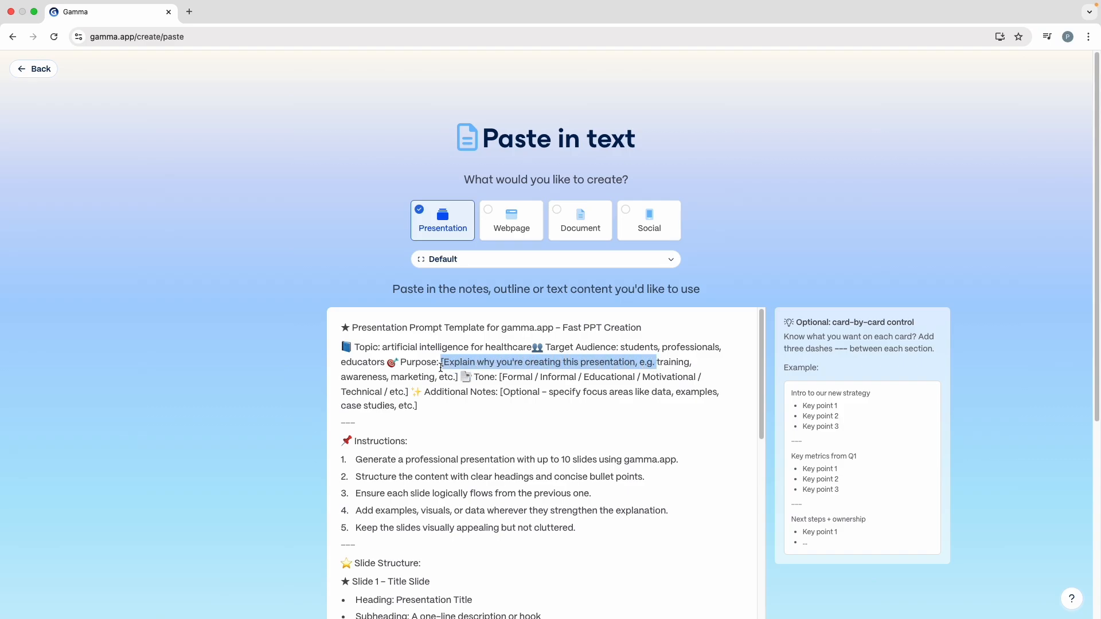
pyautogui.press('BackSpace')
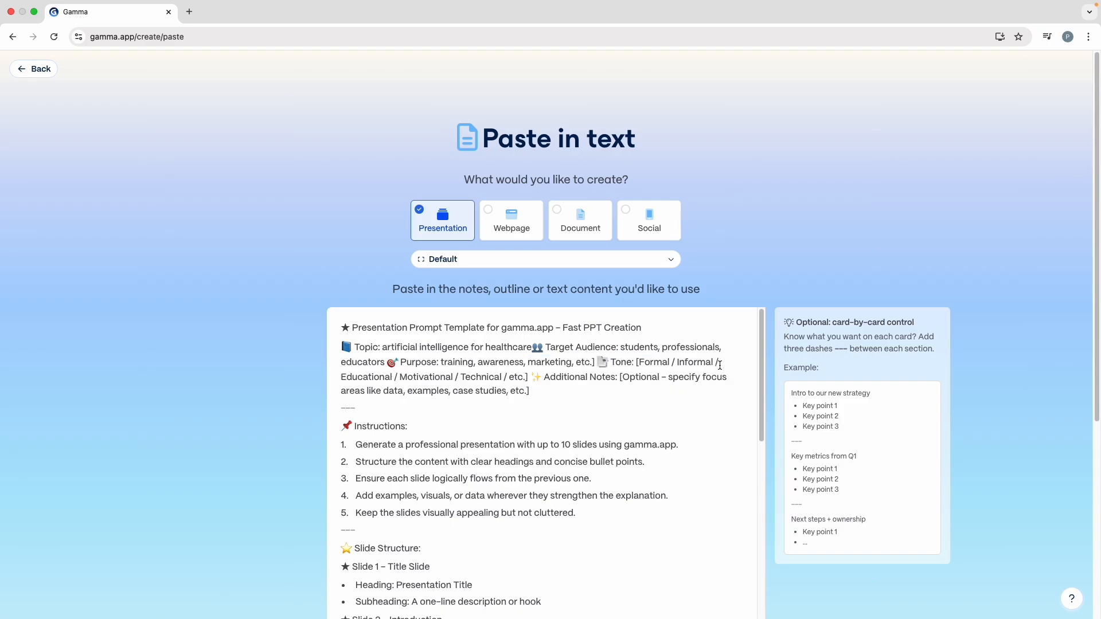
pyautogui.moveTo(594, 363); pyautogui.dragTo(524, 362)
pyautogui.press('BackSpace')
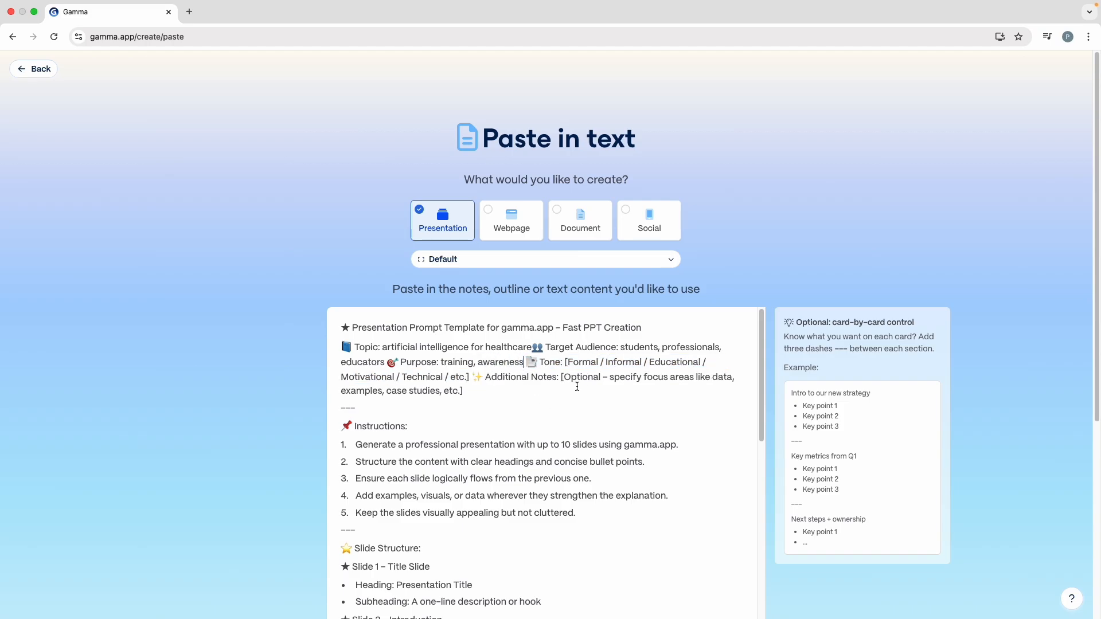
# Step: Reduce the Tone entry in the prompt to "Formal , Educational", removing its brackets and the other tone options
pyautogui.click(569, 363)
pyautogui.press('BackSpace')
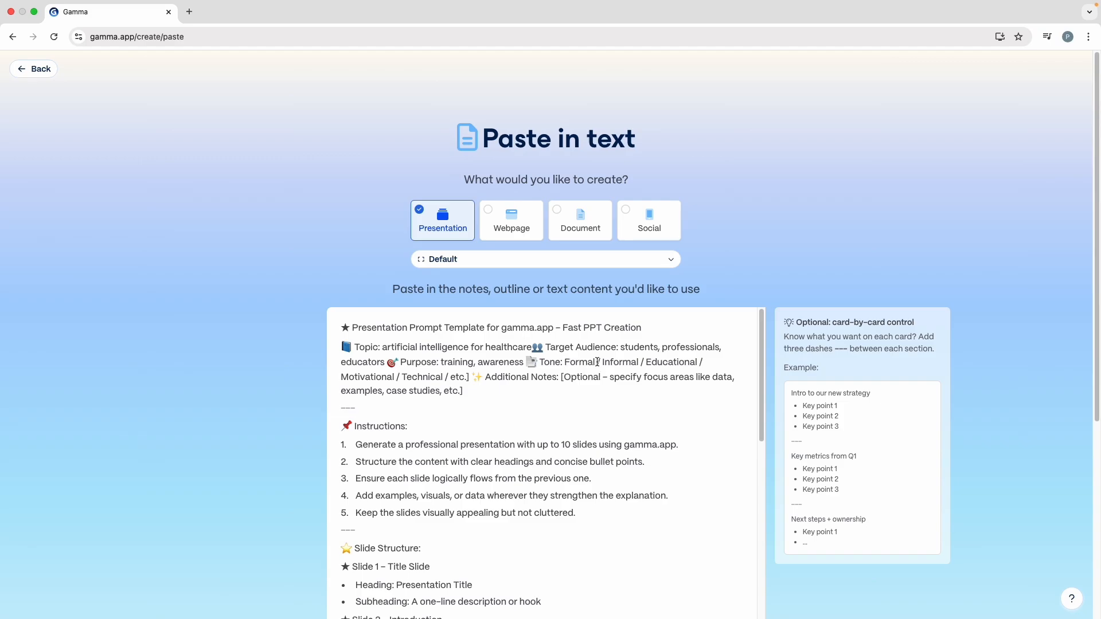
pyautogui.moveTo(645, 363); pyautogui.dragTo(598, 363)
pyautogui.write(',')
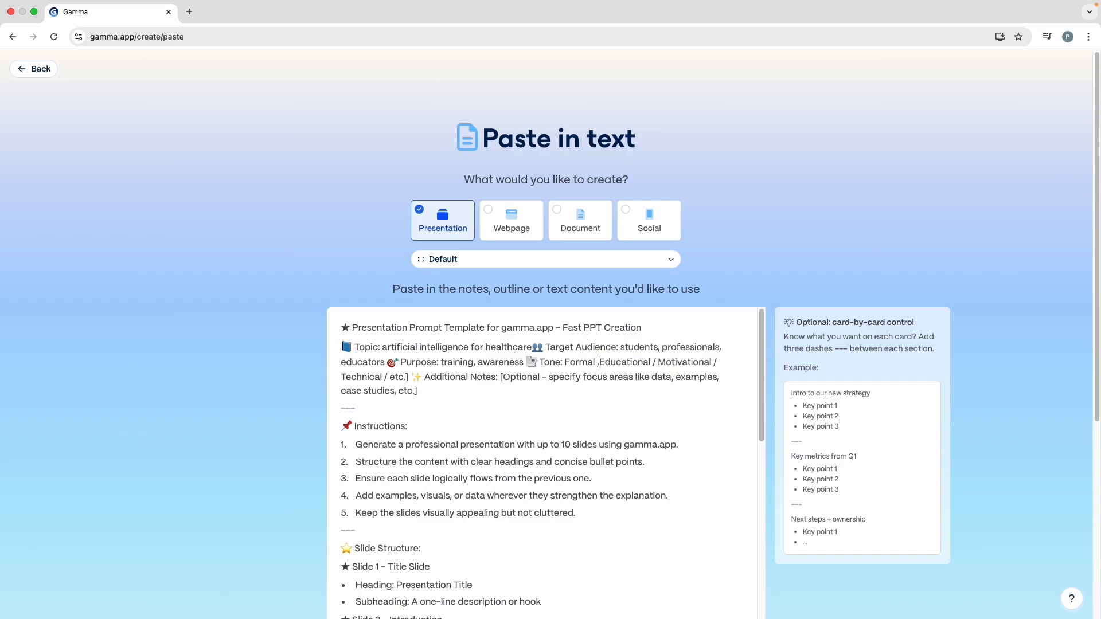
pyautogui.moveTo(646, 362); pyautogui.dragTo(736, 368)
pyautogui.press('BackSpace')
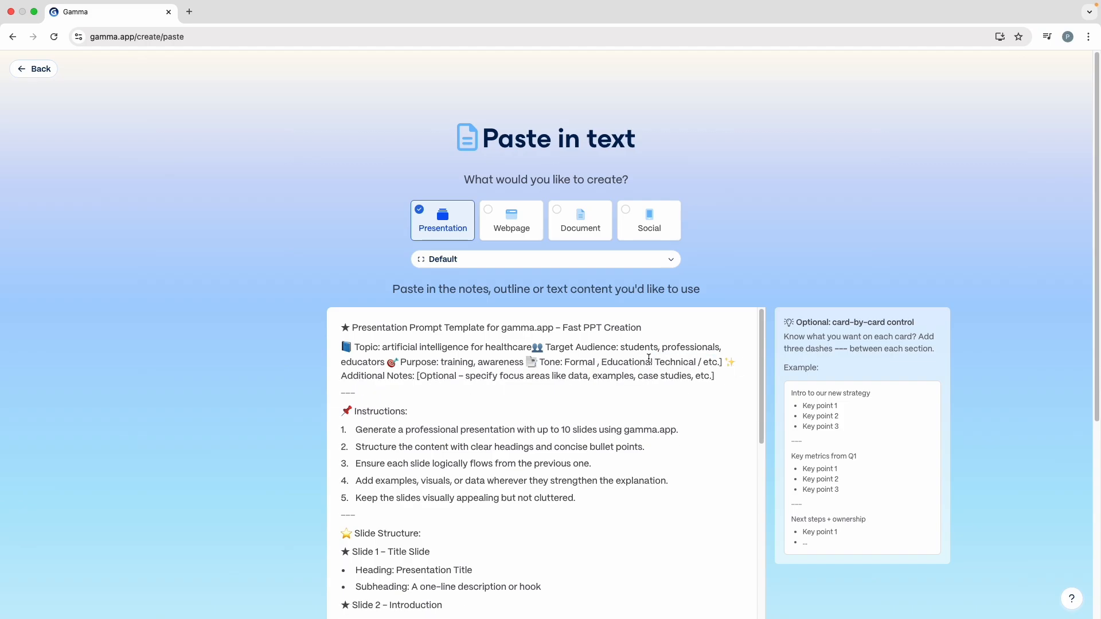
pyautogui.moveTo(722, 362); pyautogui.dragTo(654, 362)
pyautogui.press('BackSpace')
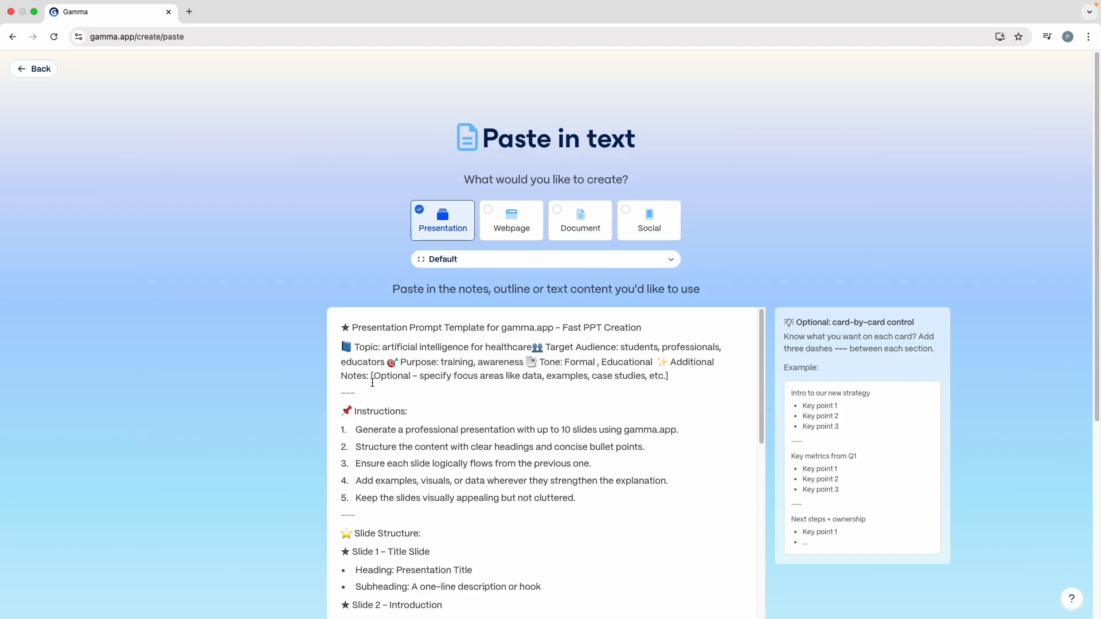
# Step: Replace the bracketed Additional Notes placeholder in the prompt with "must be concious and clear"
pyautogui.moveTo(371, 381); pyautogui.dragTo(675, 377)
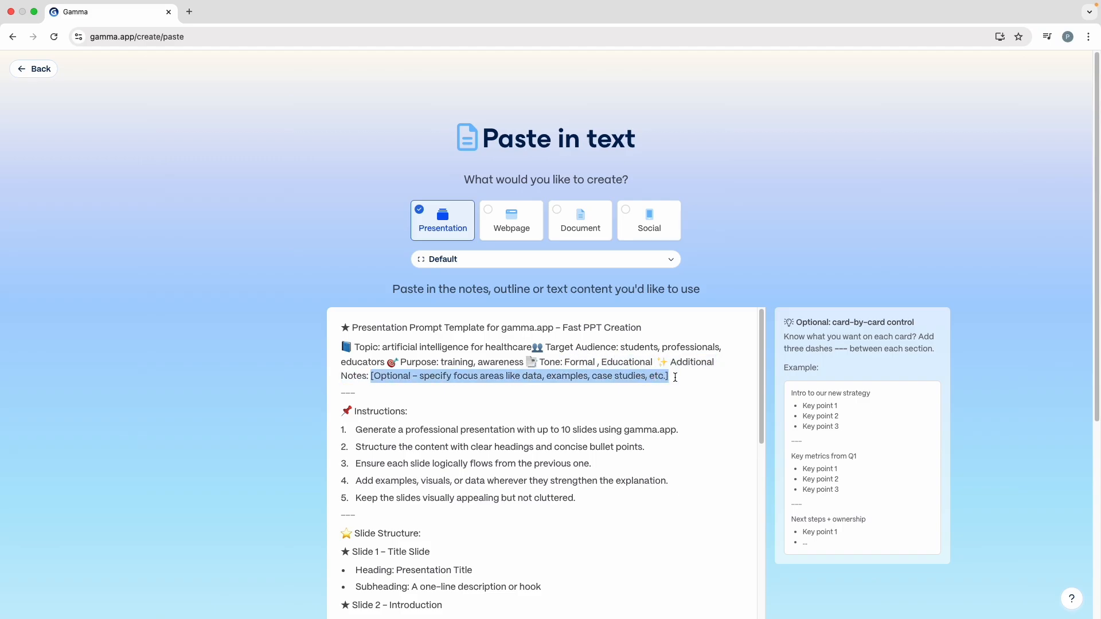
pyautogui.press('BackSpace')
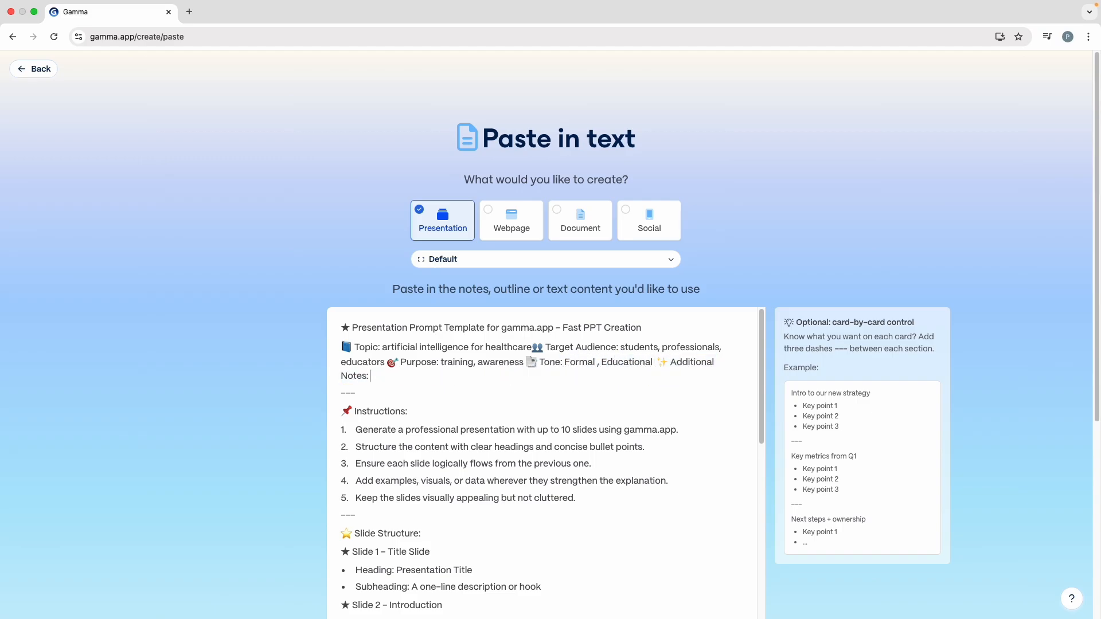
pyautogui.write('must be concious and clear')
# Step: Delete the Example Usage section at the end of the prompt, including its heading and the bracketed closing instruction
pyautogui.scroll(-15, 469, 446)
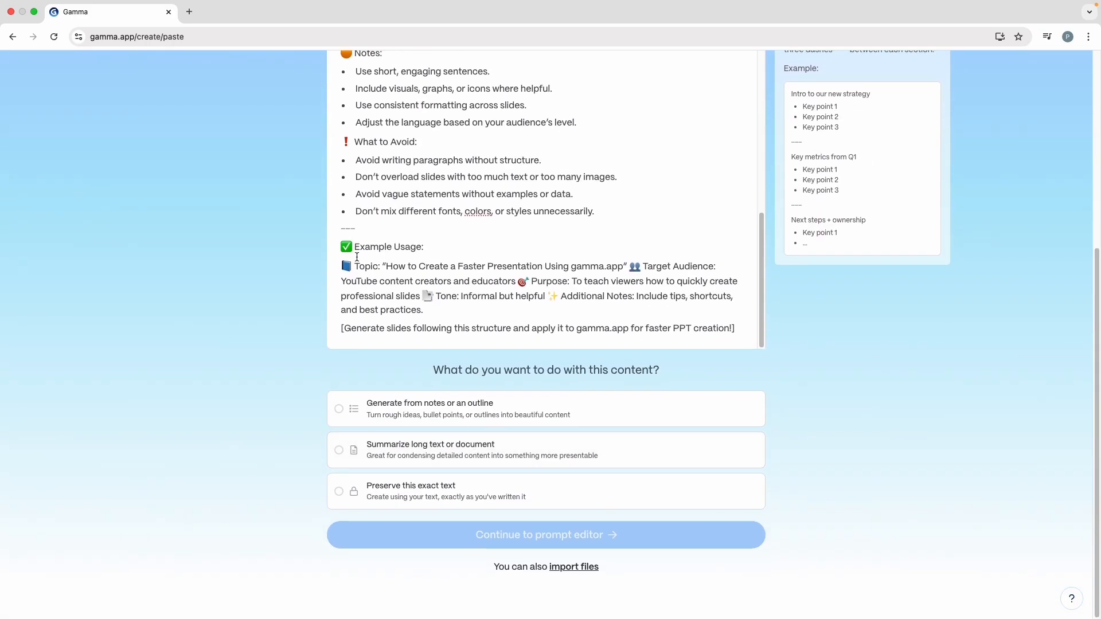
pyautogui.moveTo(342, 262); pyautogui.dragTo(736, 349)
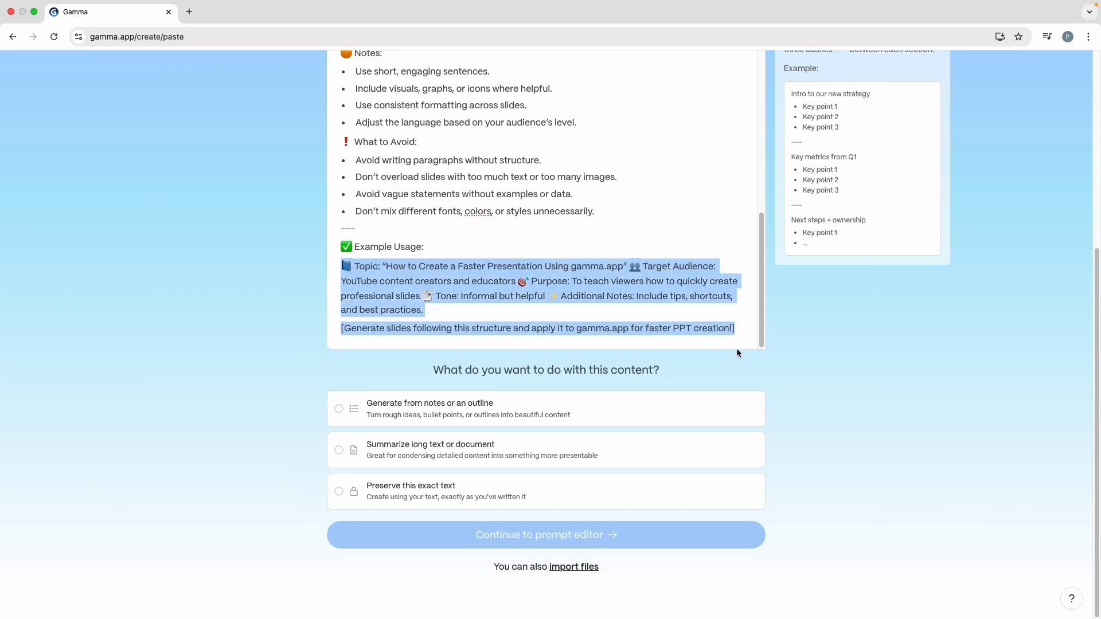
pyautogui.press('BackSpace')
pyautogui.moveTo(479, 308); pyautogui.dragTo(260, 301)
pyautogui.press('BackSpace')
pyautogui.press('BackSpace')
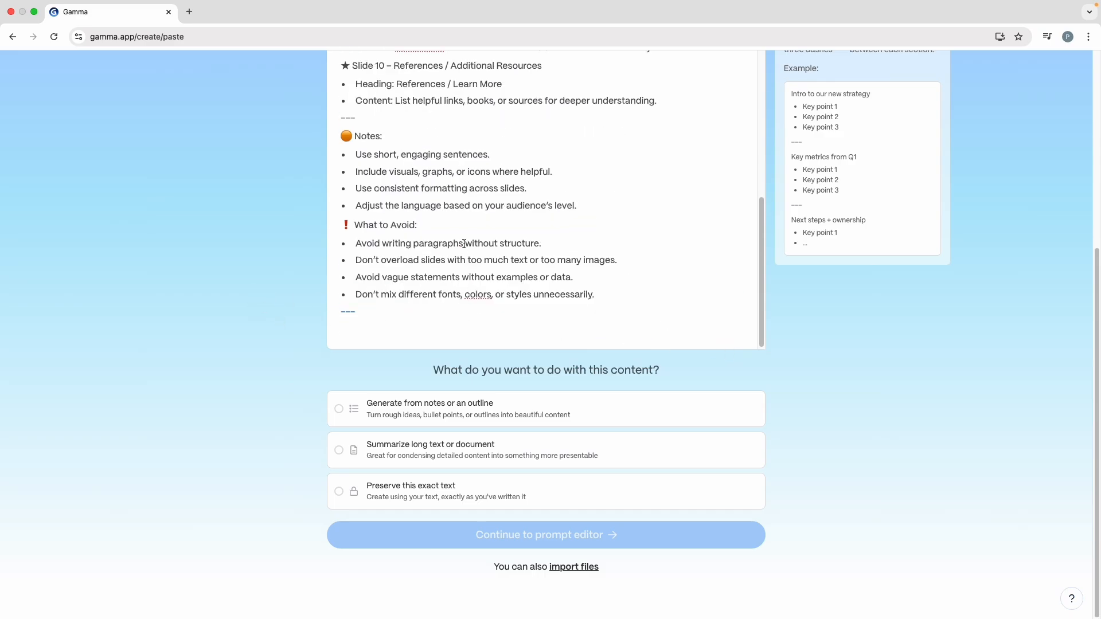
# Step: Choose to generate from notes or an outline for the pasted content and continue to the prompt editor
pyautogui.click(341, 408)
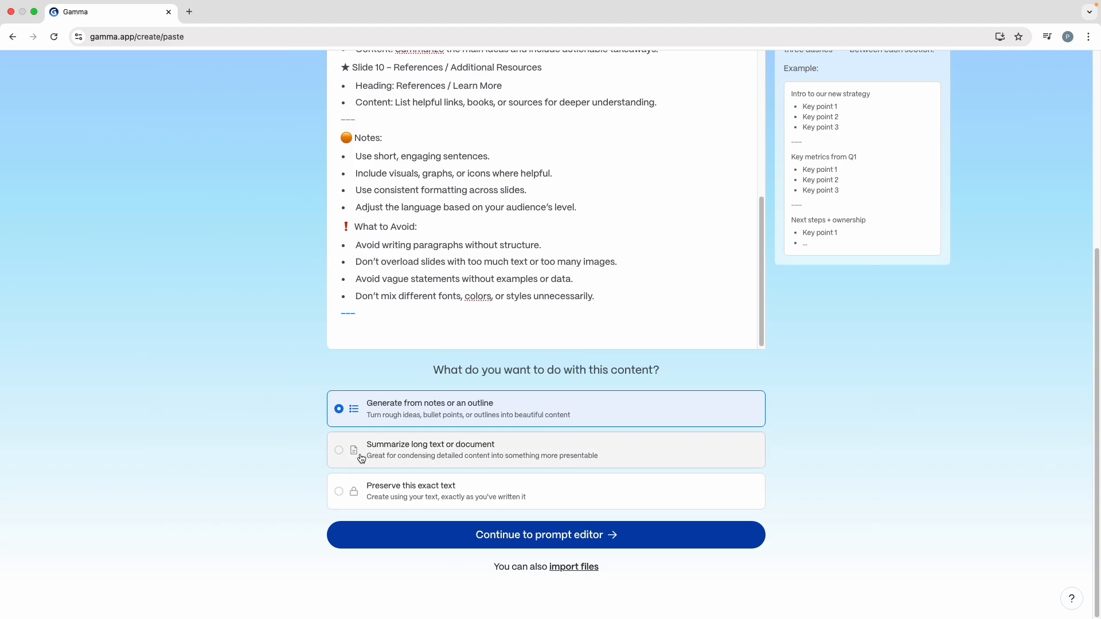
pyautogui.click(384, 453)
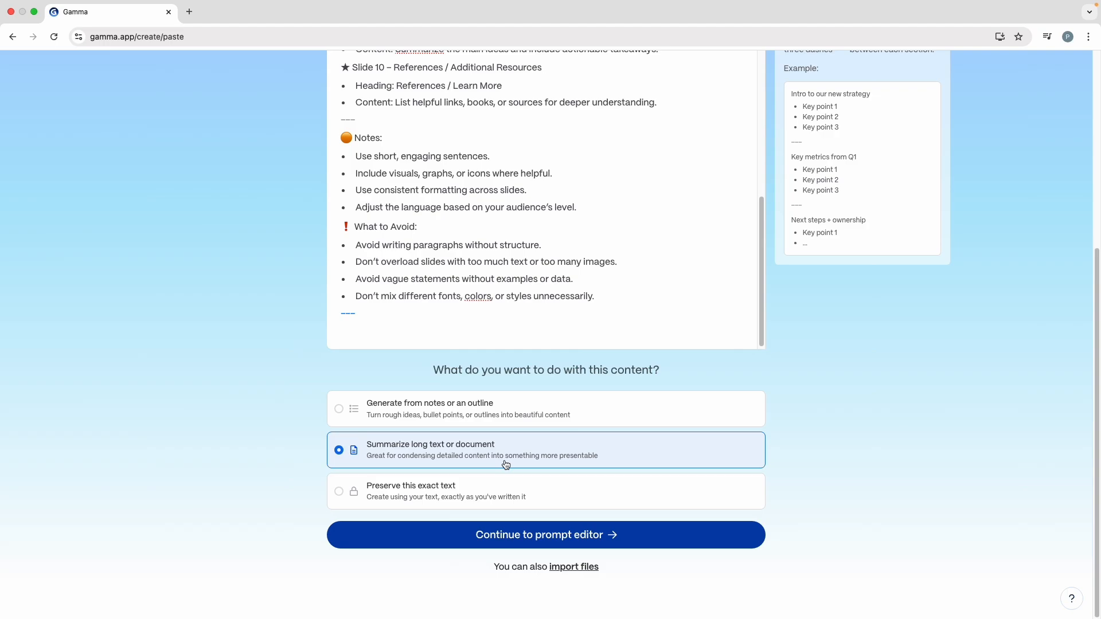
pyautogui.click(424, 494)
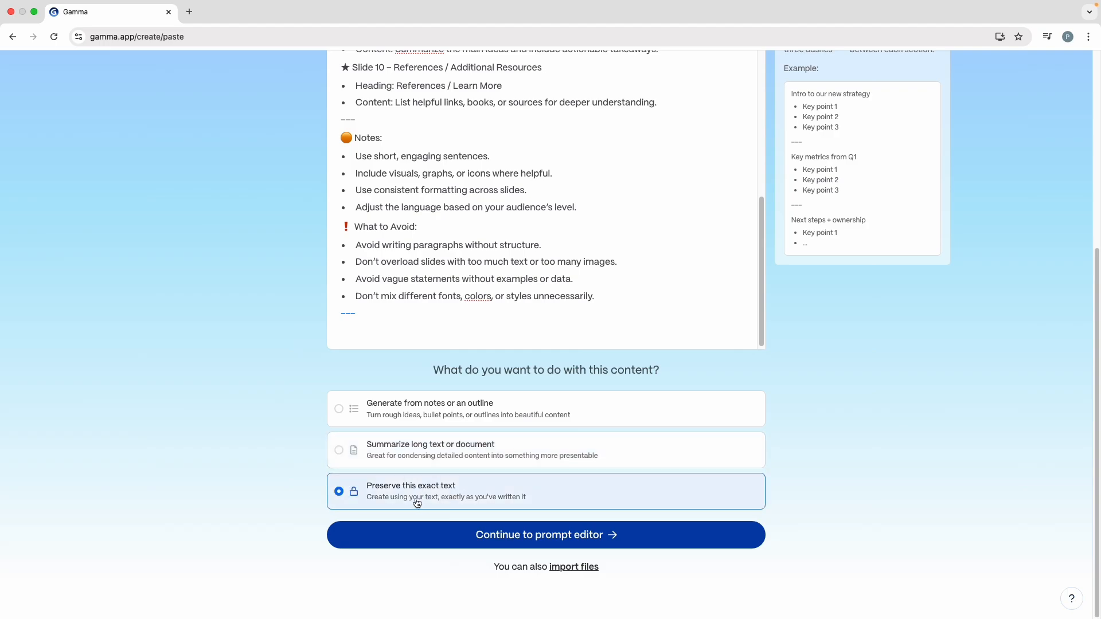
pyautogui.click(386, 420)
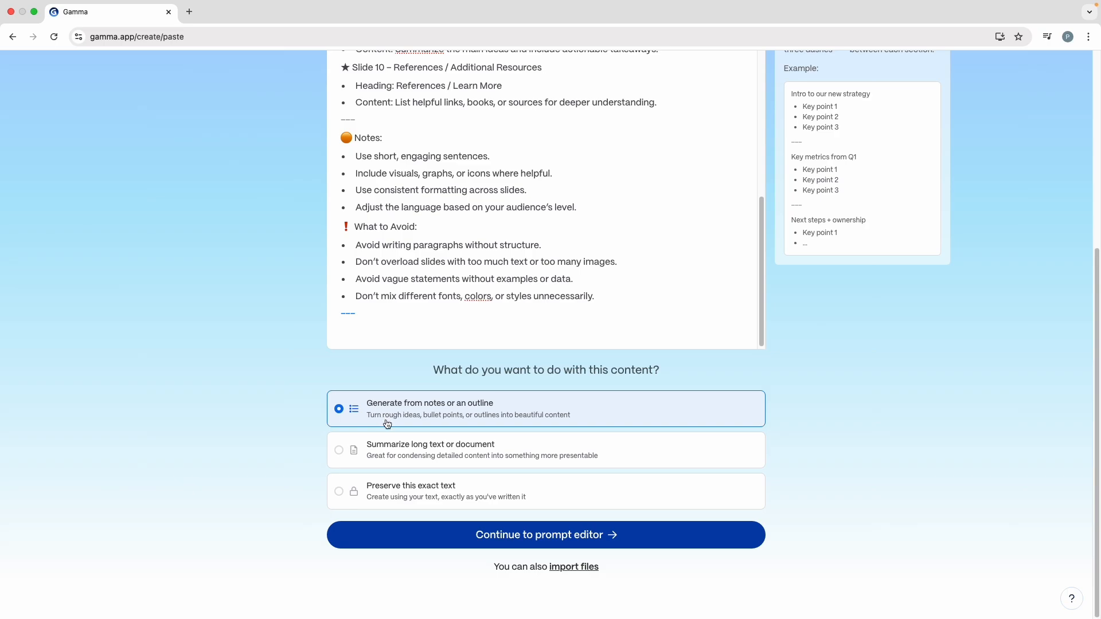
pyautogui.click(550, 541)
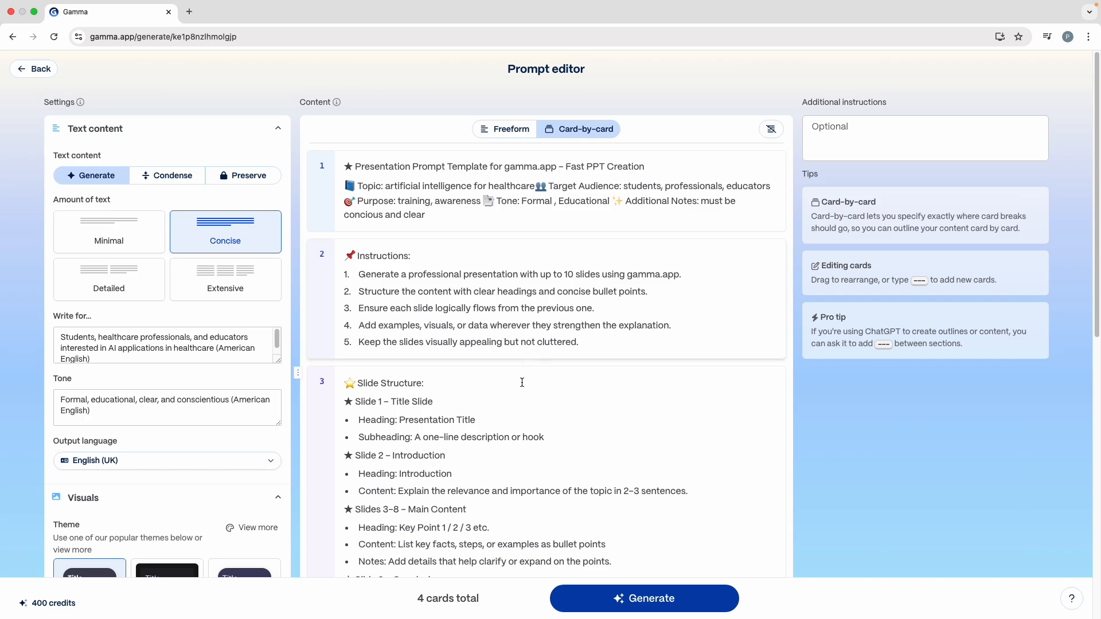
# Step: Review the card-by-card content in the prompt editor and switch it to the Freeform layout
pyautogui.scroll(-2, 521, 382)
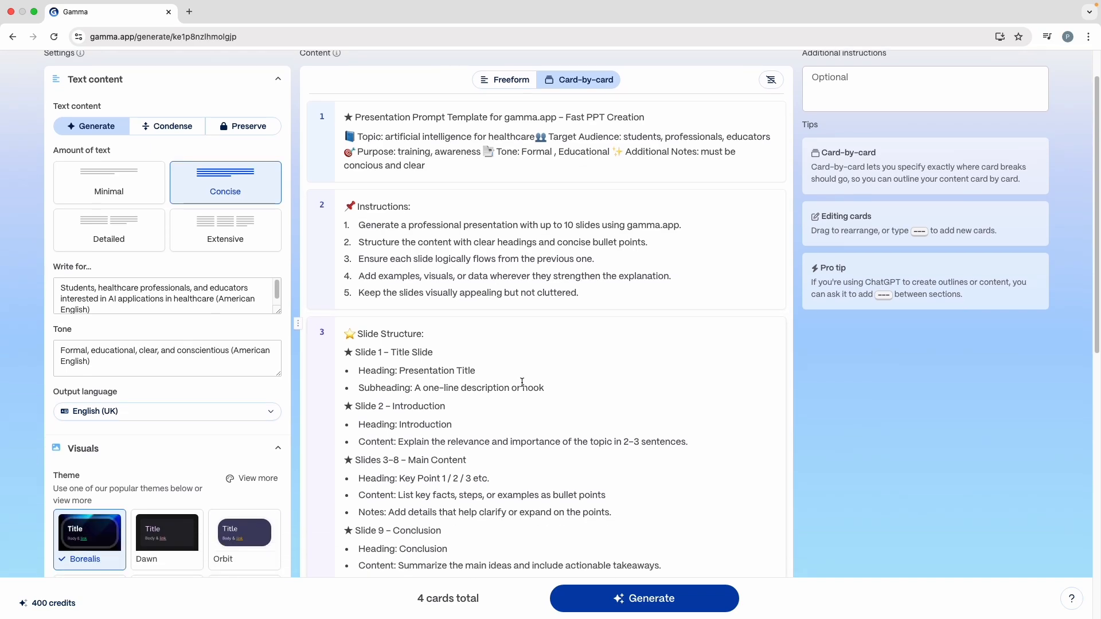
pyautogui.scroll(-5, 522, 382)
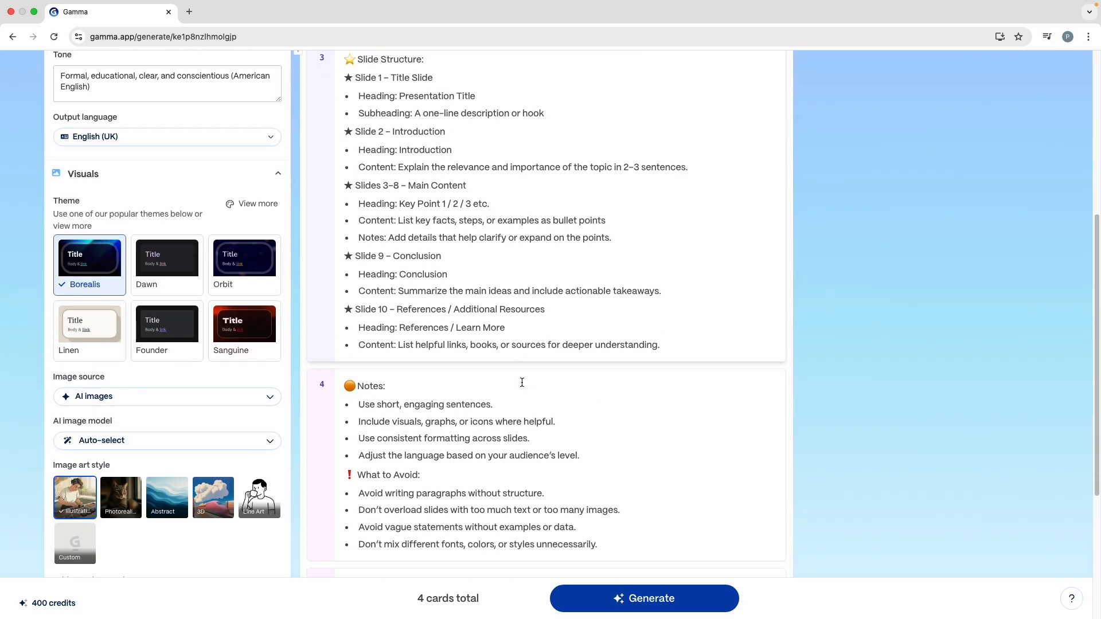
pyautogui.scroll(6, 521, 383)
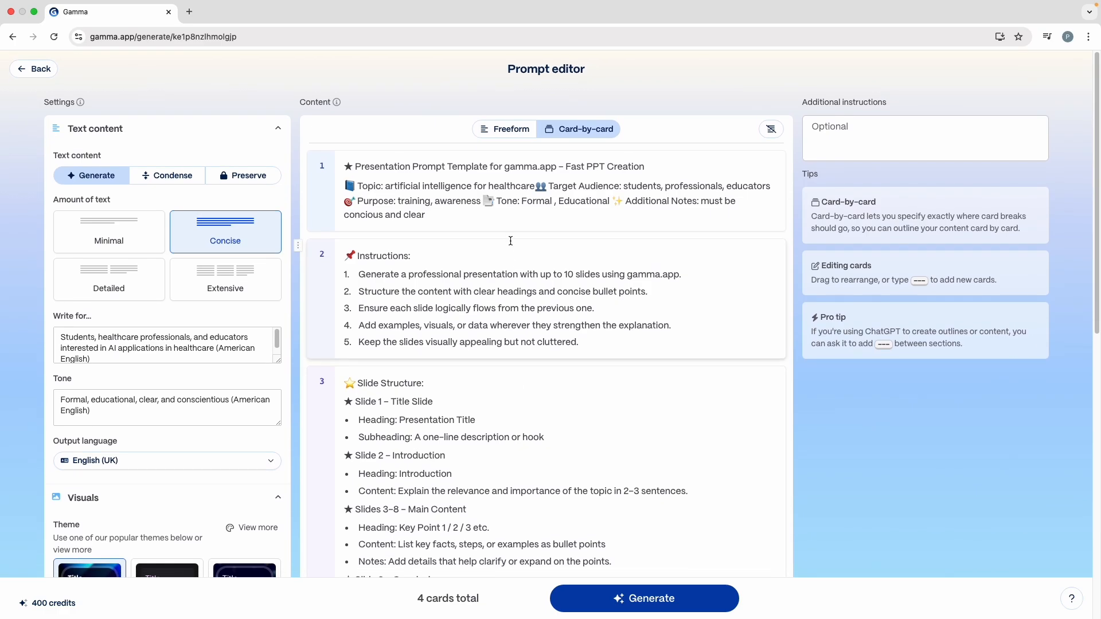
pyautogui.click(490, 135)
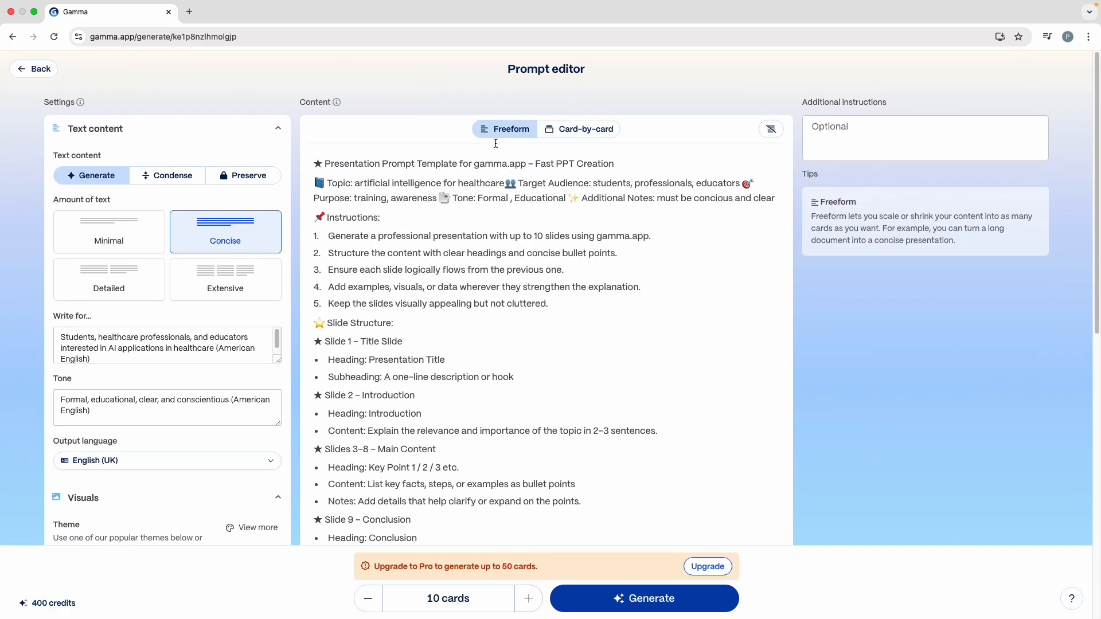
# Step: Look over the freeform prompt content and set the amount of text to Detailed
pyautogui.scroll(-5, 420, 413)
pyautogui.scroll(-5, 420, 413)
pyautogui.scroll(8, 420, 413)
pyautogui.scroll(-4, 420, 413)
pyautogui.scroll(4, 420, 413)
pyautogui.scroll(-1, 420, 414)
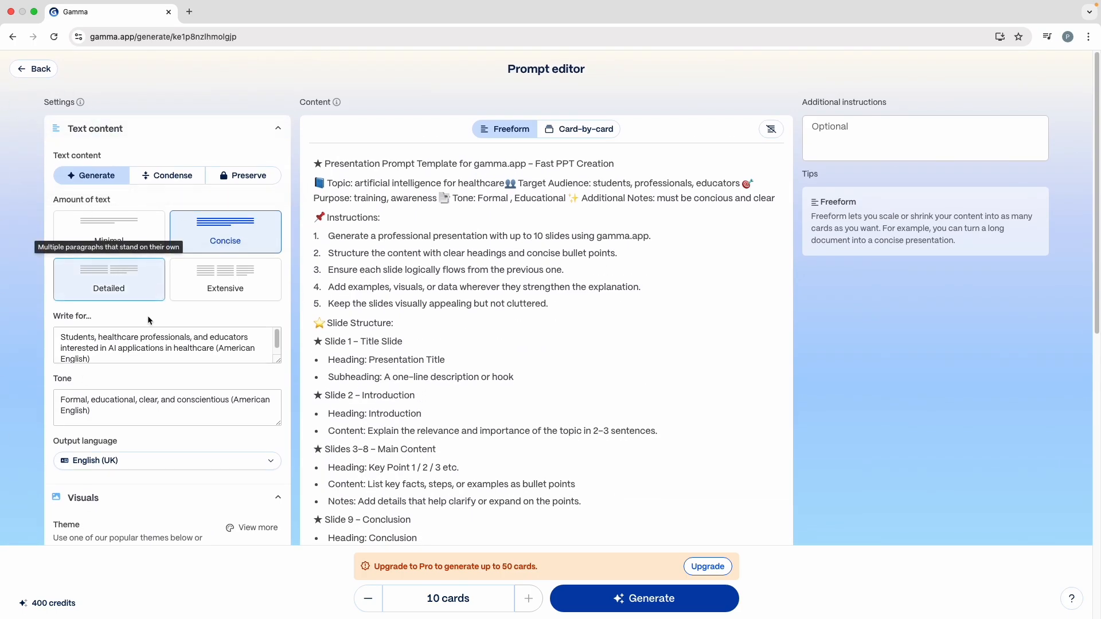
pyautogui.scroll(-2, 147, 321)
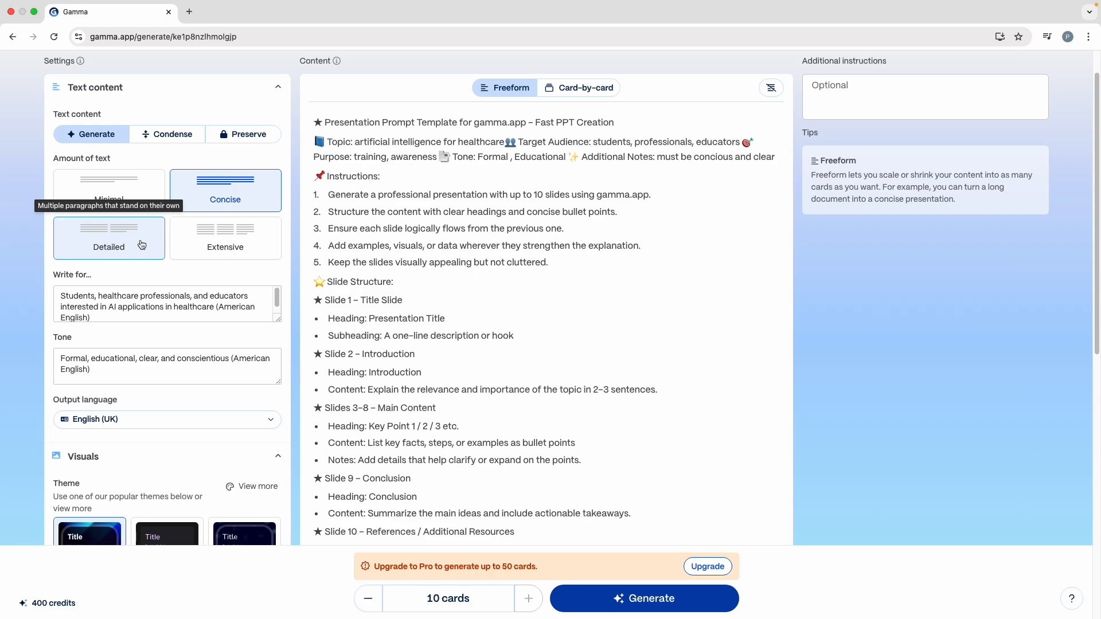
pyautogui.click(141, 244)
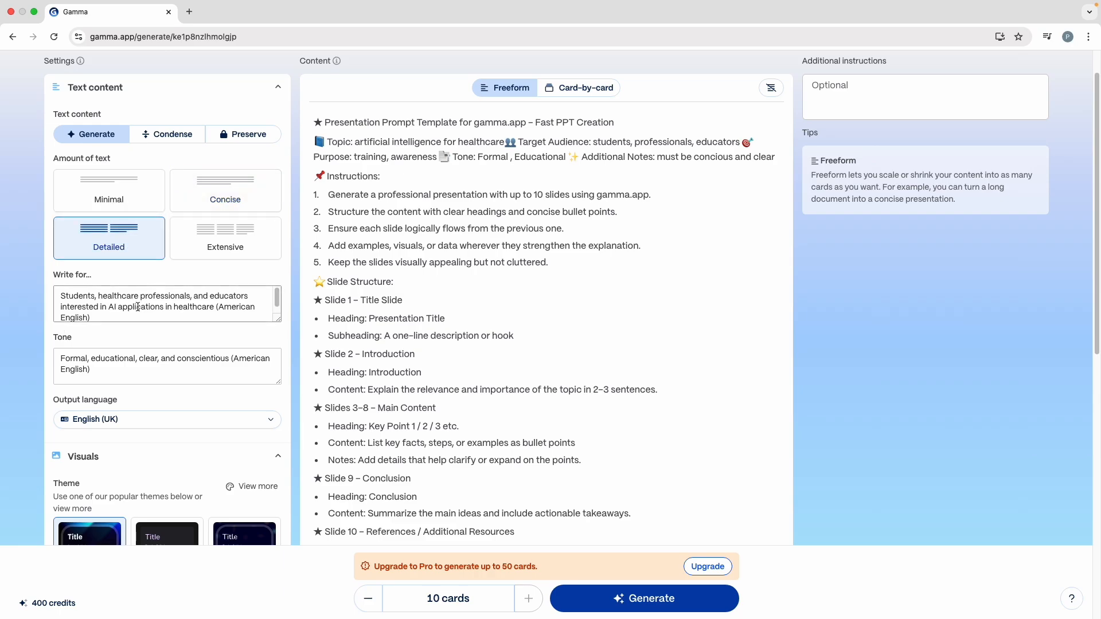
# Step: Browse all available themes and apply the Pistachio theme to the presentation
pyautogui.scroll(-1, 134, 308)
pyautogui.scroll(-5, 135, 308)
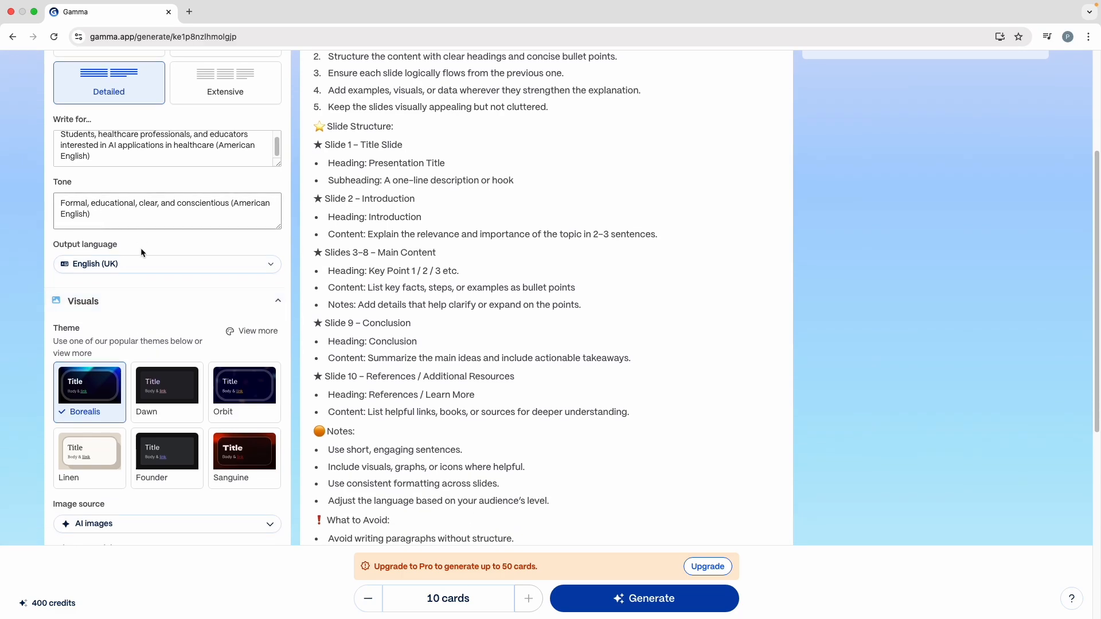
pyautogui.scroll(-5, 139, 314)
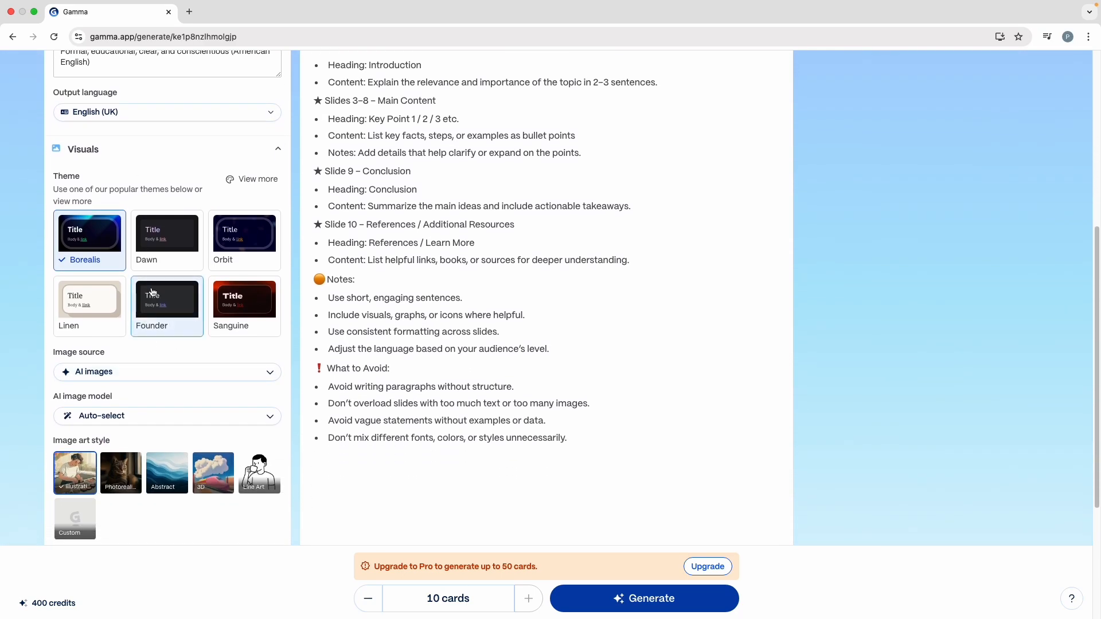
pyautogui.click(246, 180)
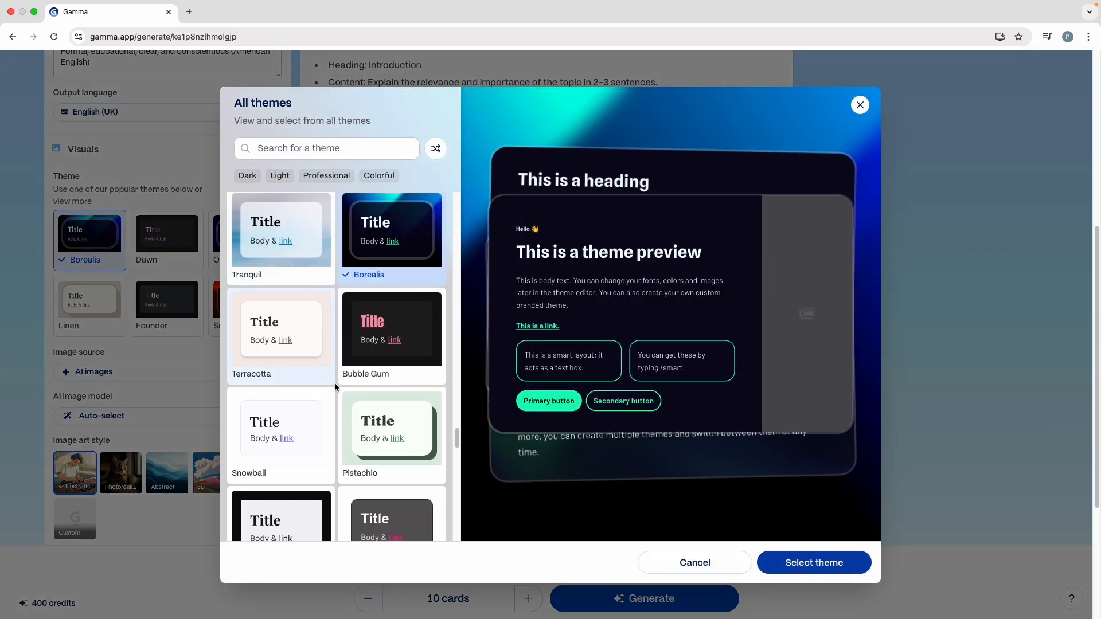
pyautogui.scroll(-3, 342, 320)
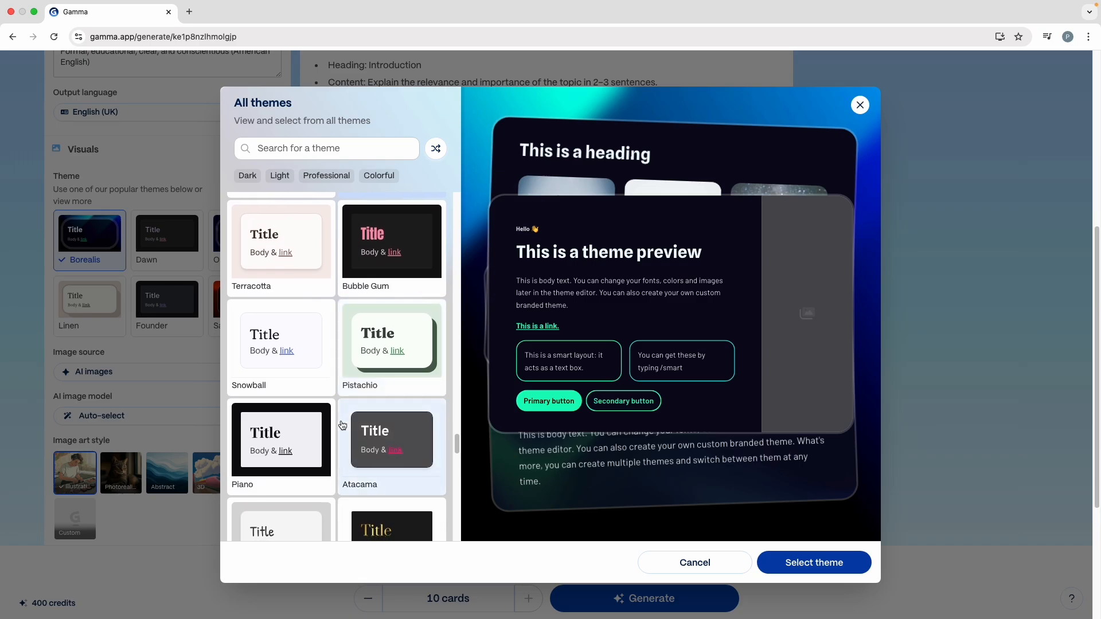
pyautogui.click(353, 313)
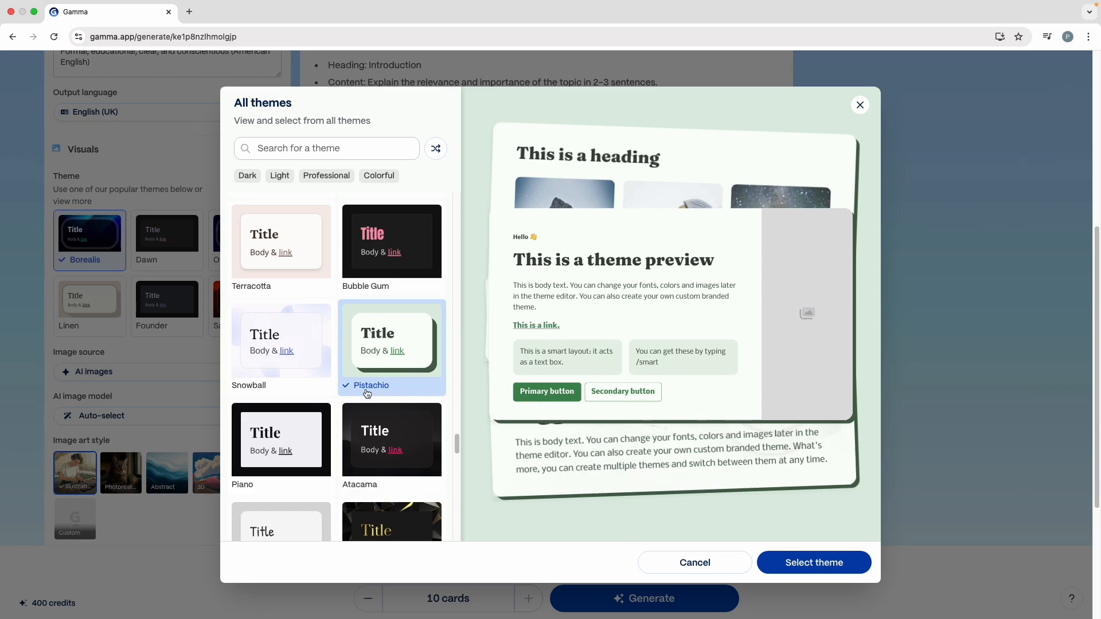
pyautogui.scroll(-5, 367, 393)
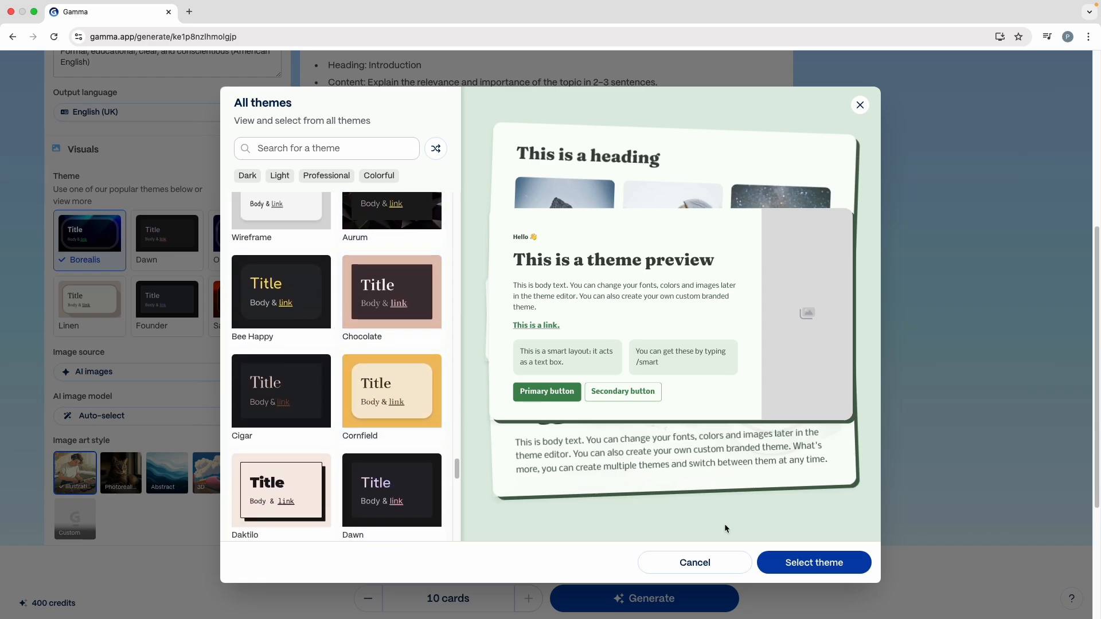
pyautogui.click(796, 561)
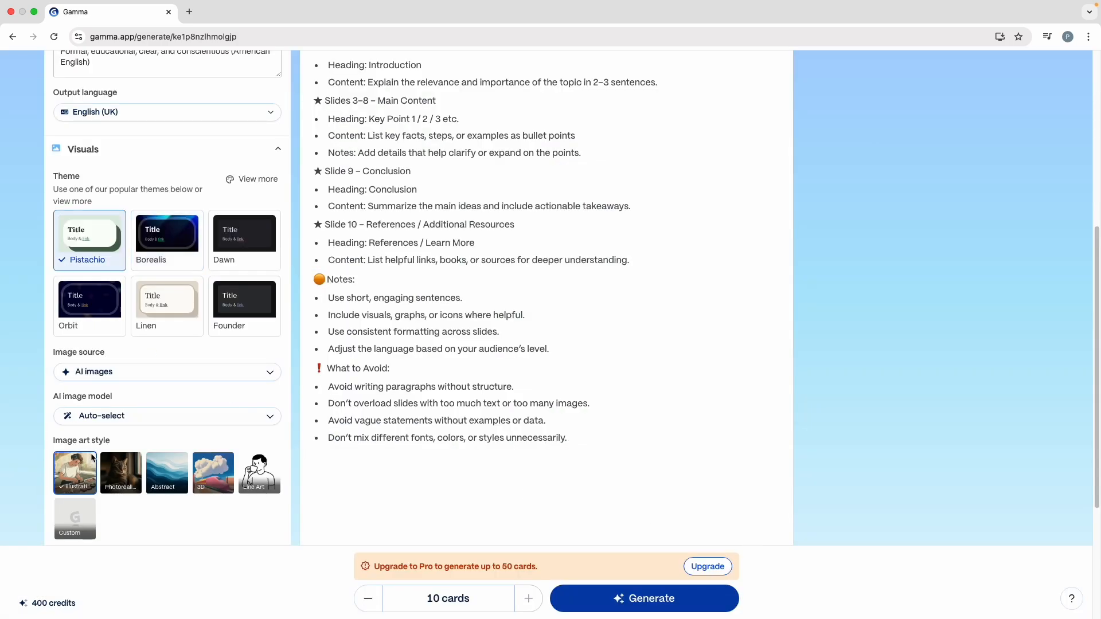
# Step: Try the photorealistic and Abstract image art styles and return to Illustration
pyautogui.scroll(-2, 139, 496)
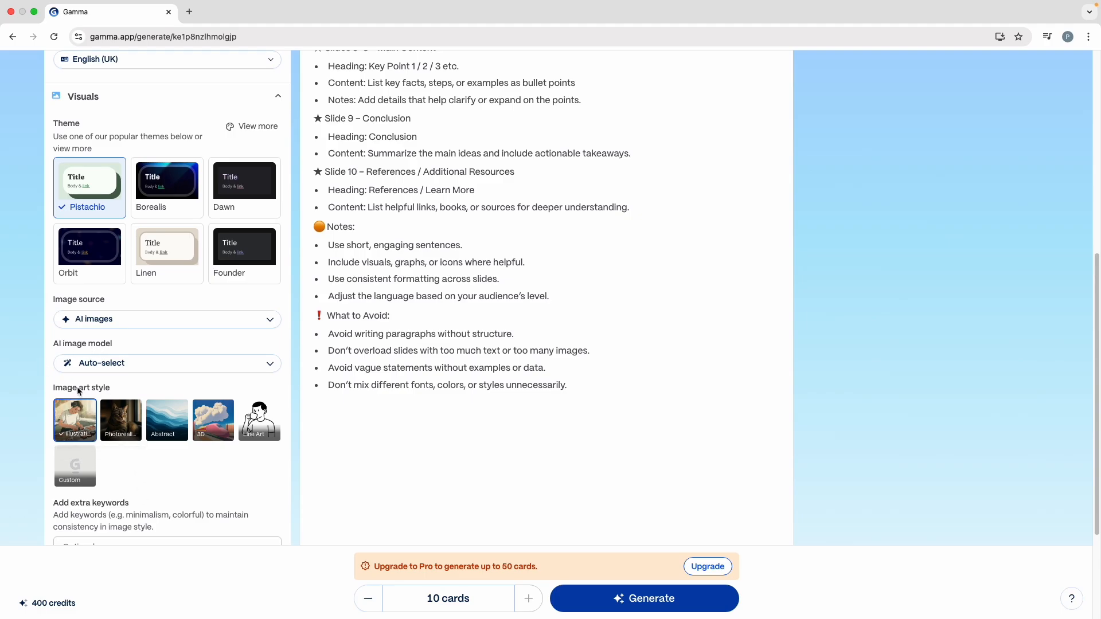
pyautogui.click(129, 422)
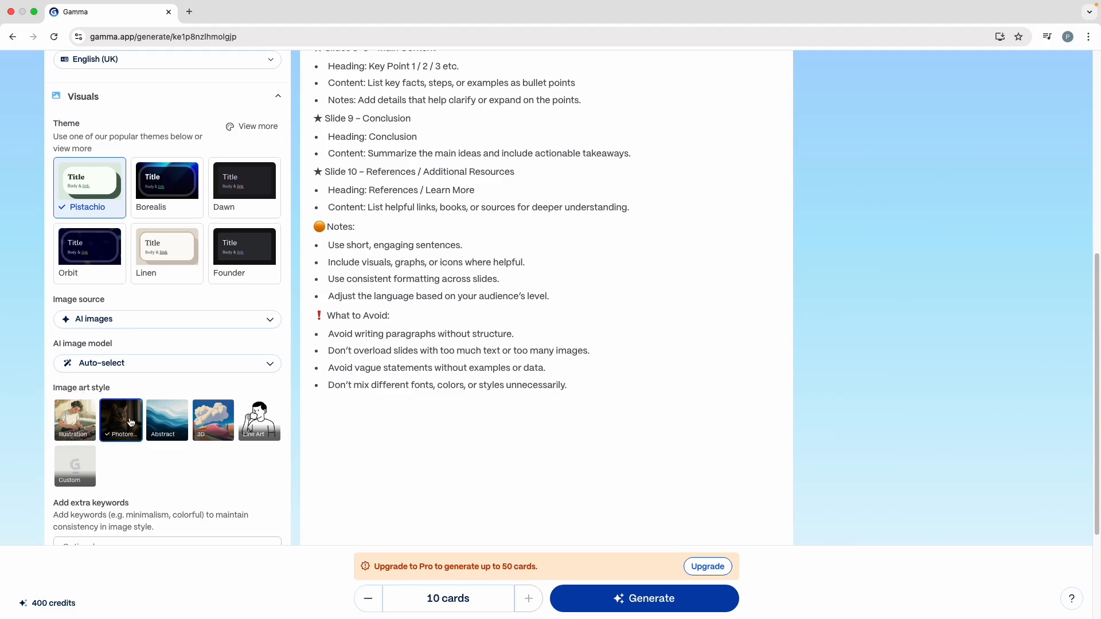
pyautogui.click(161, 427)
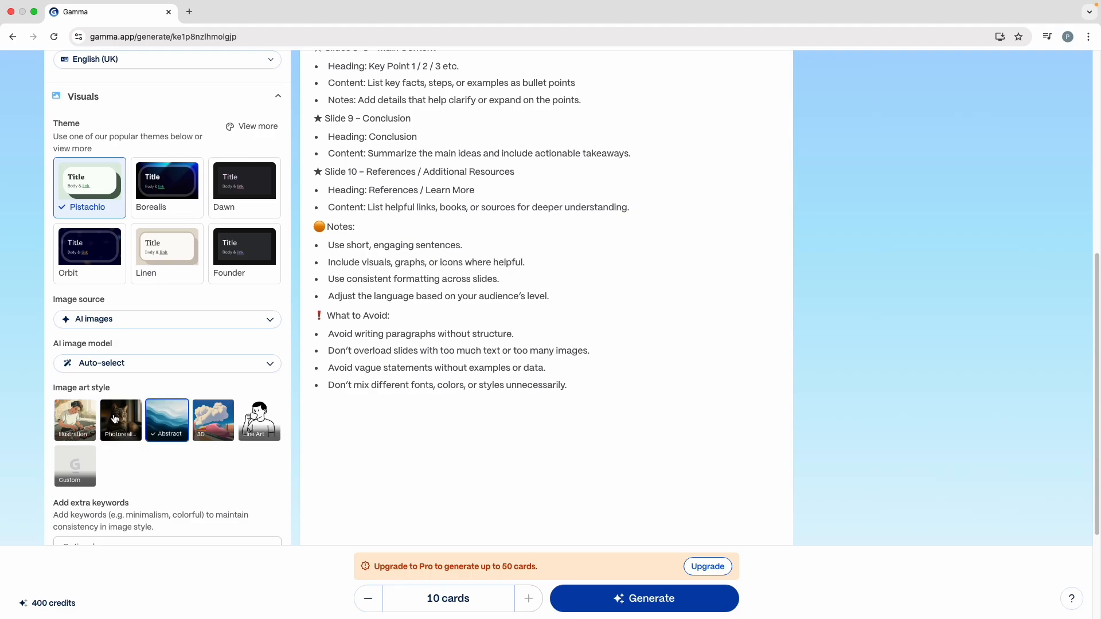
pyautogui.click(87, 418)
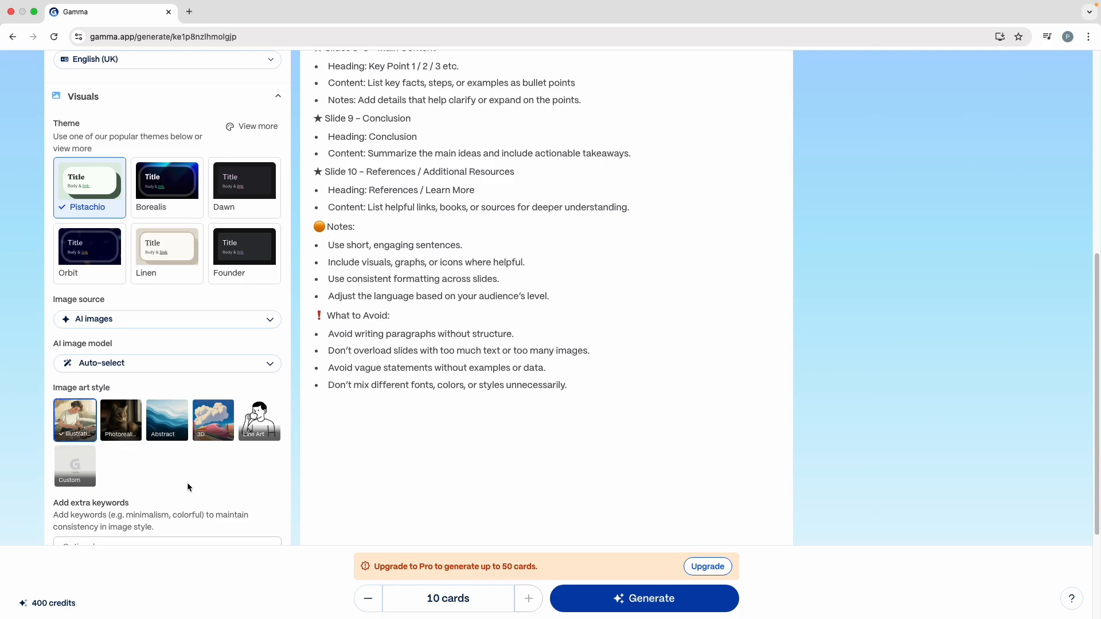
# Step: Check the format options, keep Presentation, and generate the 10-card presentation
pyautogui.scroll(-3, 187, 482)
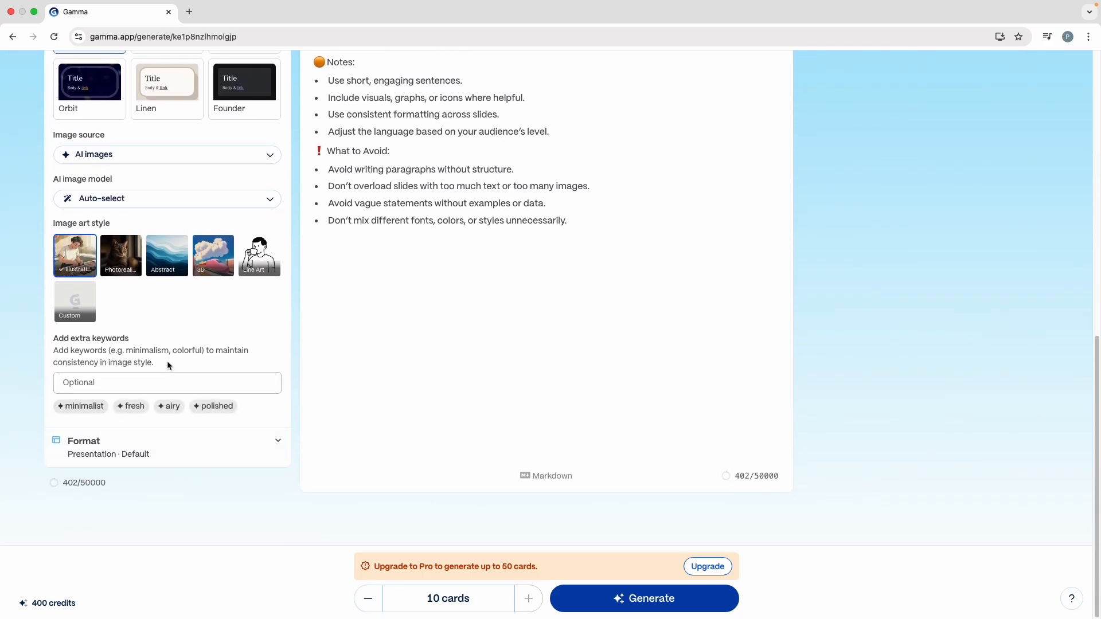
pyautogui.click(188, 449)
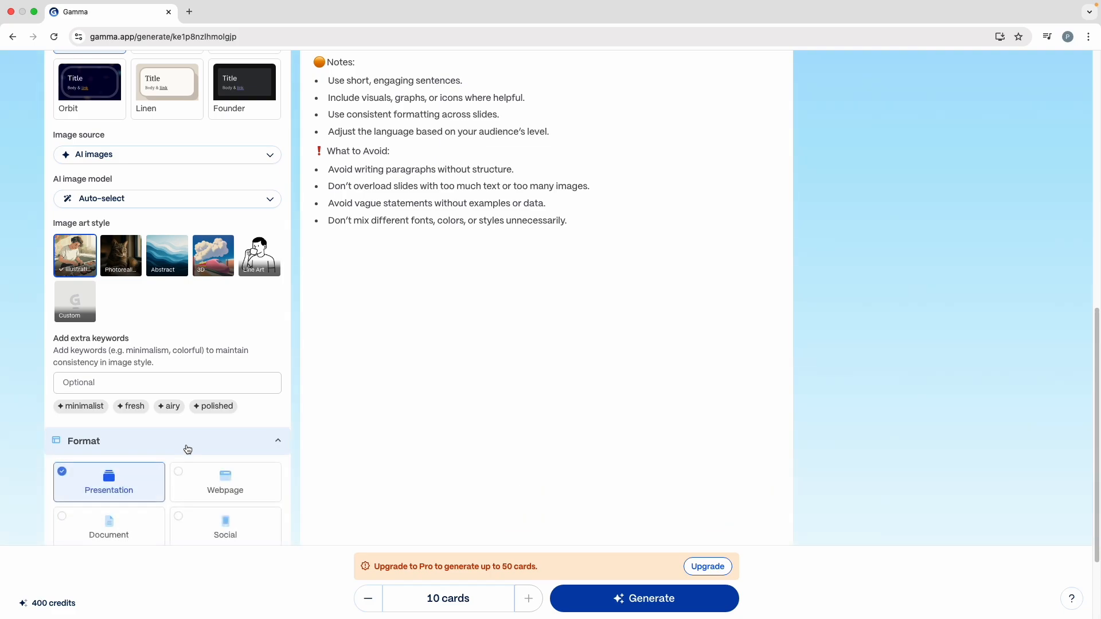
pyautogui.click(185, 449)
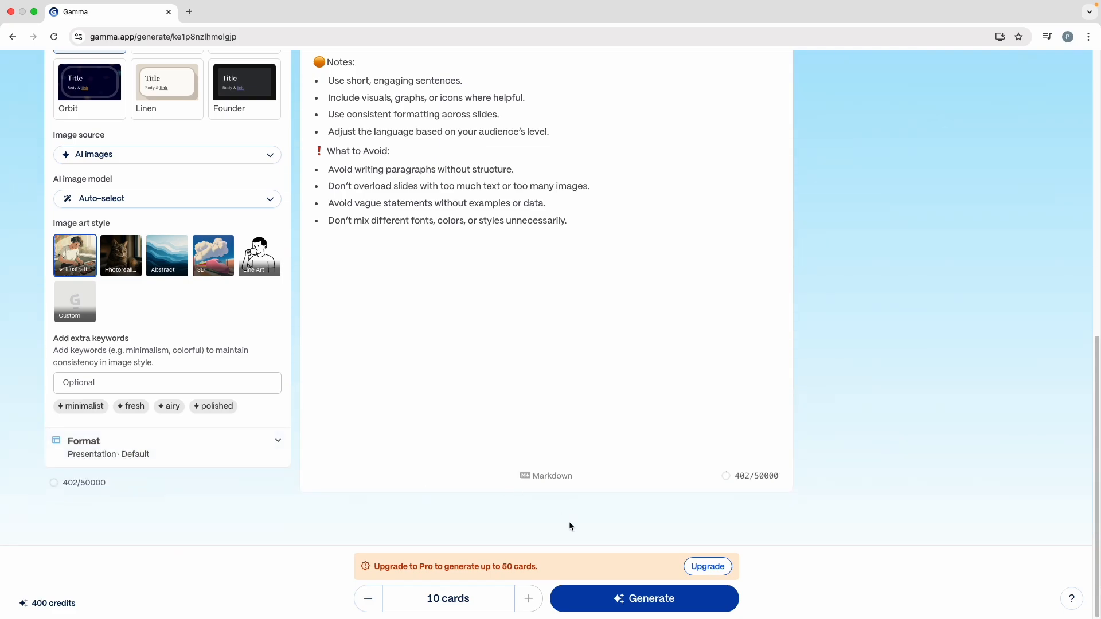
pyautogui.click(622, 598)
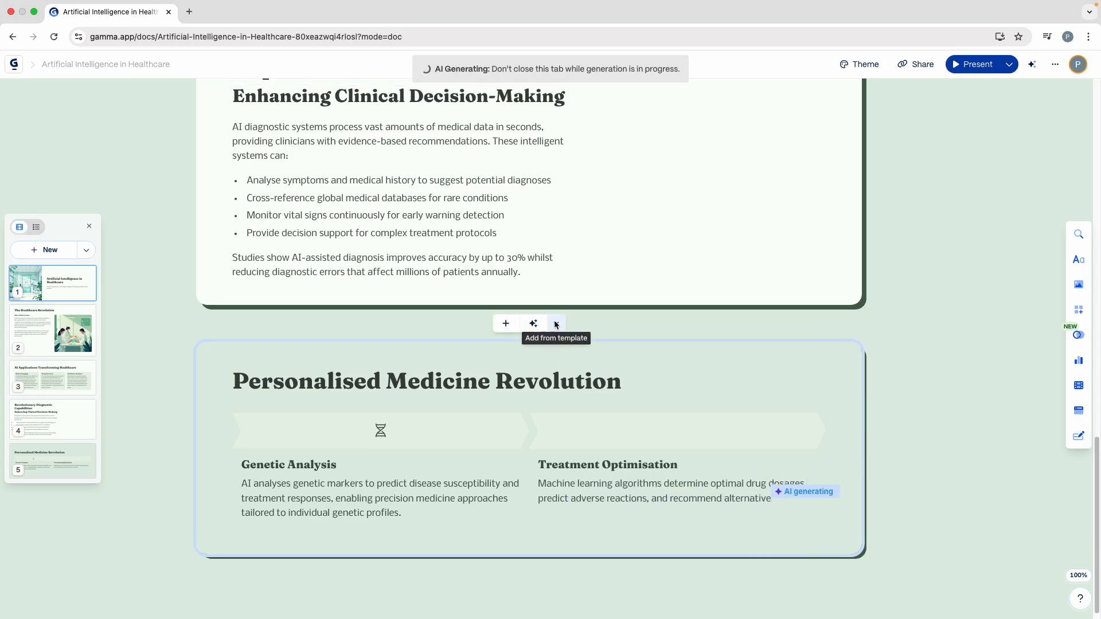
# Step: Look over the cards from the title card to the end of the deck while they are being generated
pyautogui.scroll(5, 554, 321)
pyautogui.scroll(10, 554, 321)
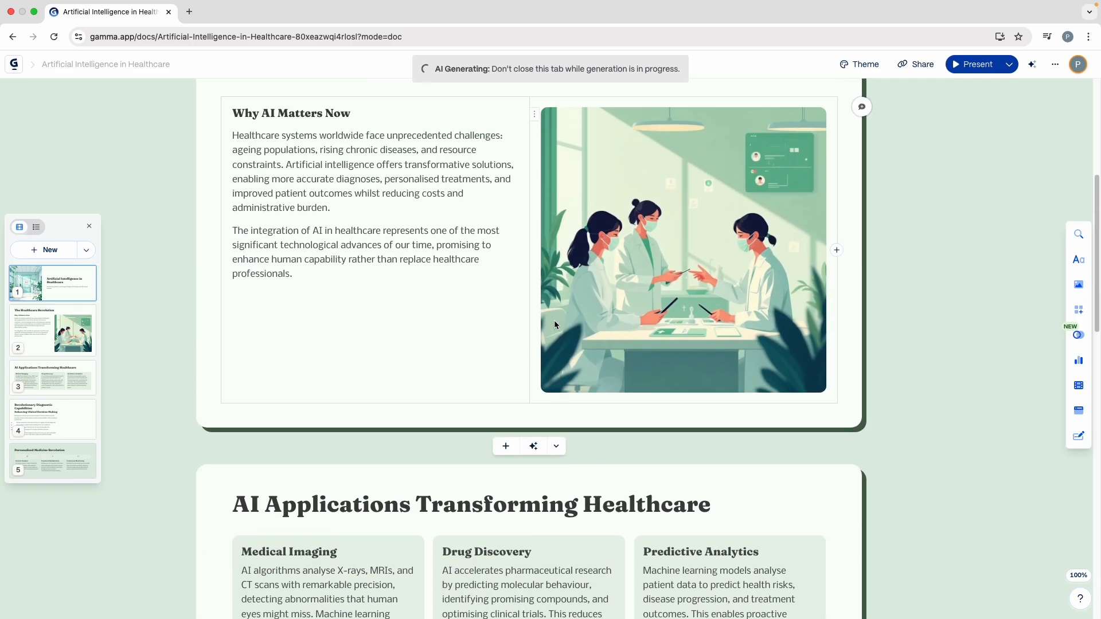
pyautogui.scroll(4, 470, 344)
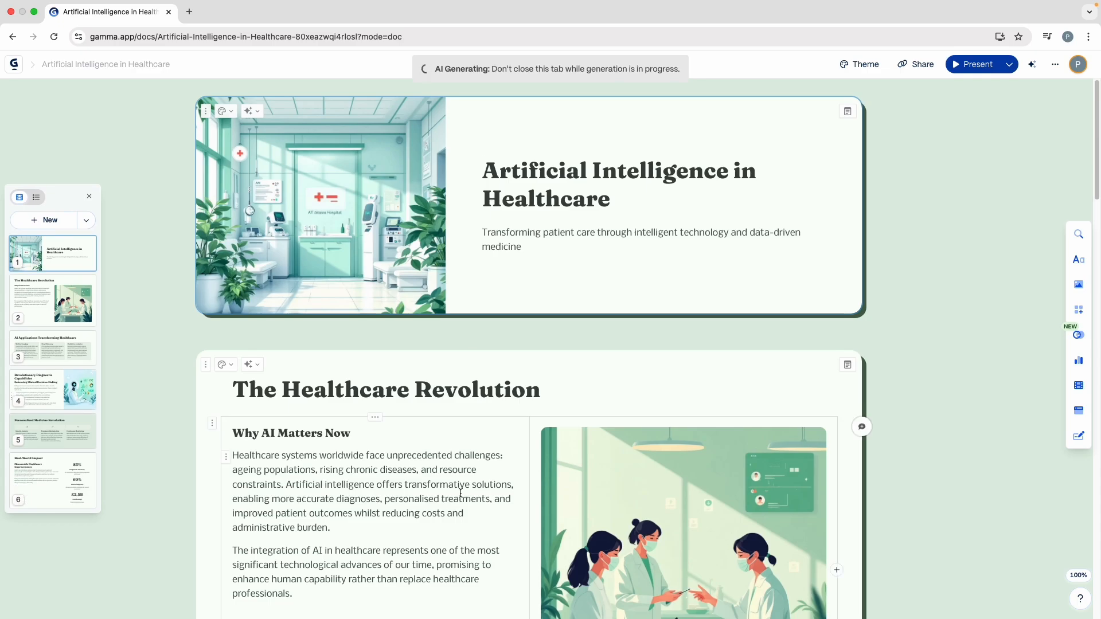
pyautogui.scroll(-5, 460, 493)
pyautogui.scroll(-9, 460, 493)
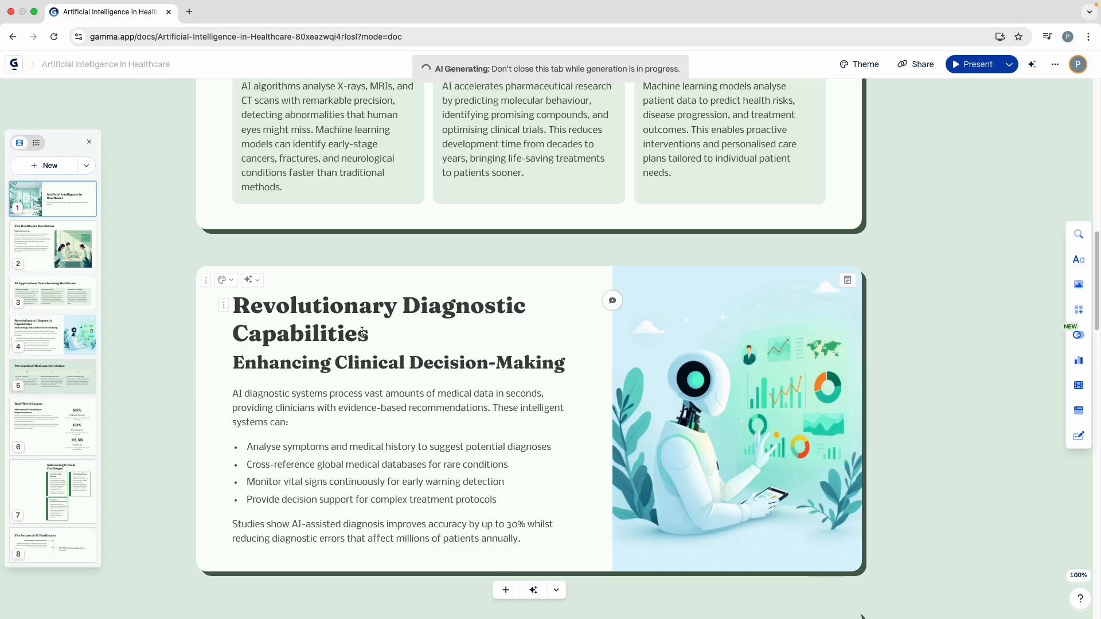
pyautogui.scroll(-8, 384, 462)
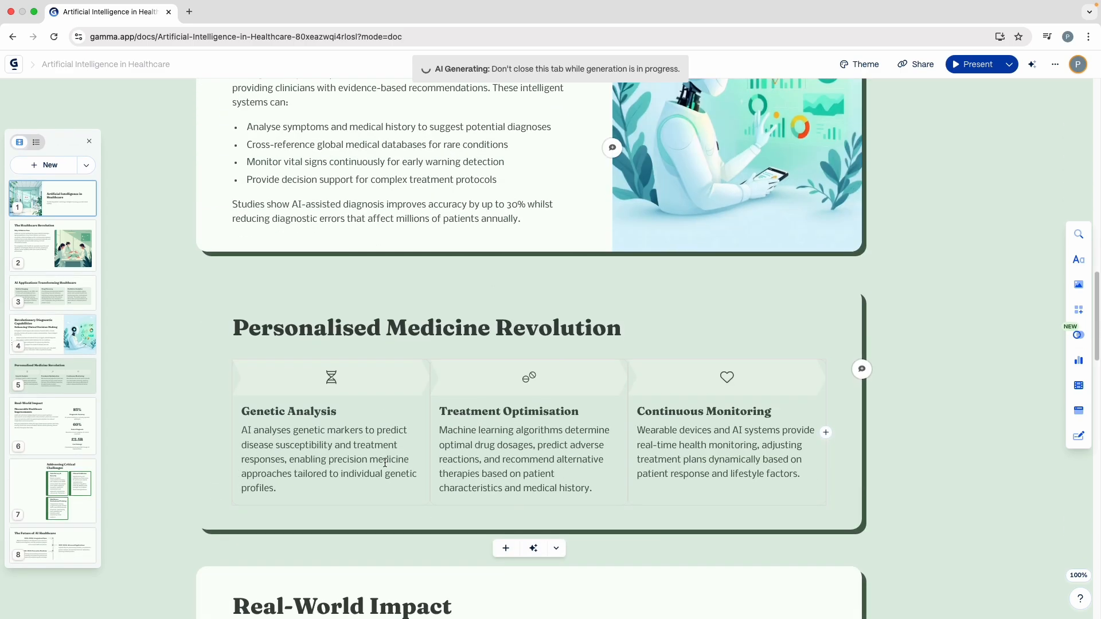
pyautogui.scroll(-5, 384, 462)
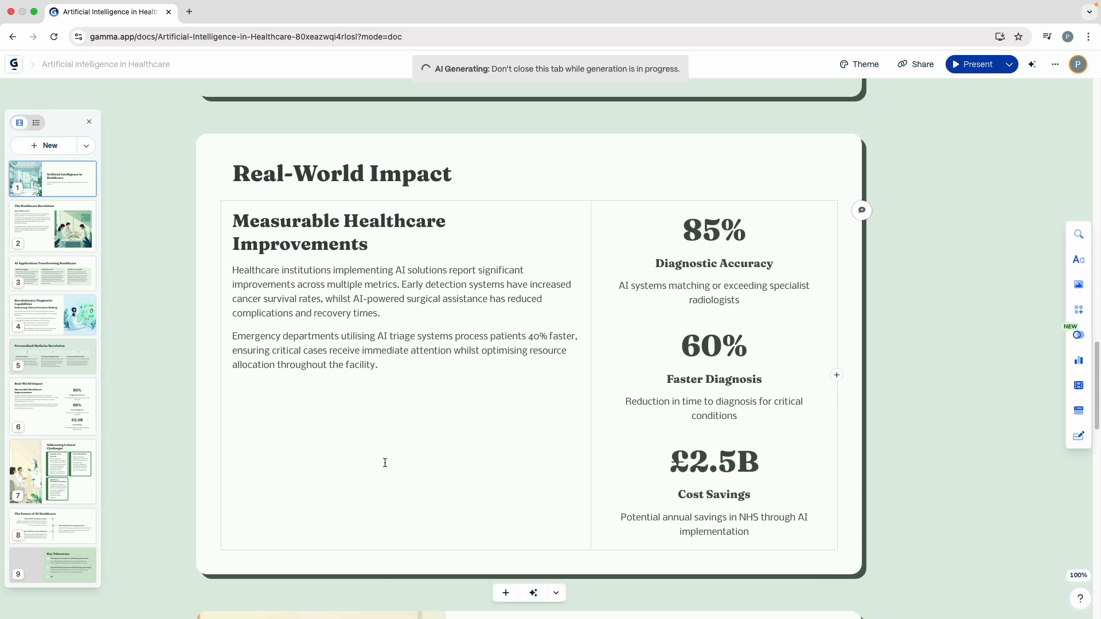
pyautogui.scroll(-15, 385, 462)
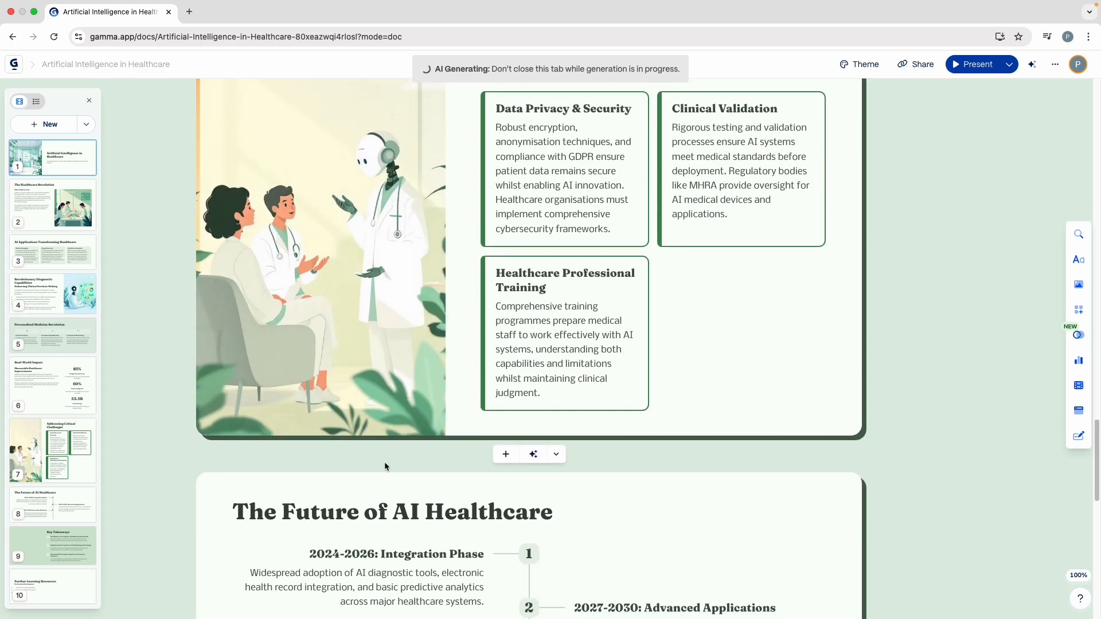
pyautogui.scroll(-4, 384, 462)
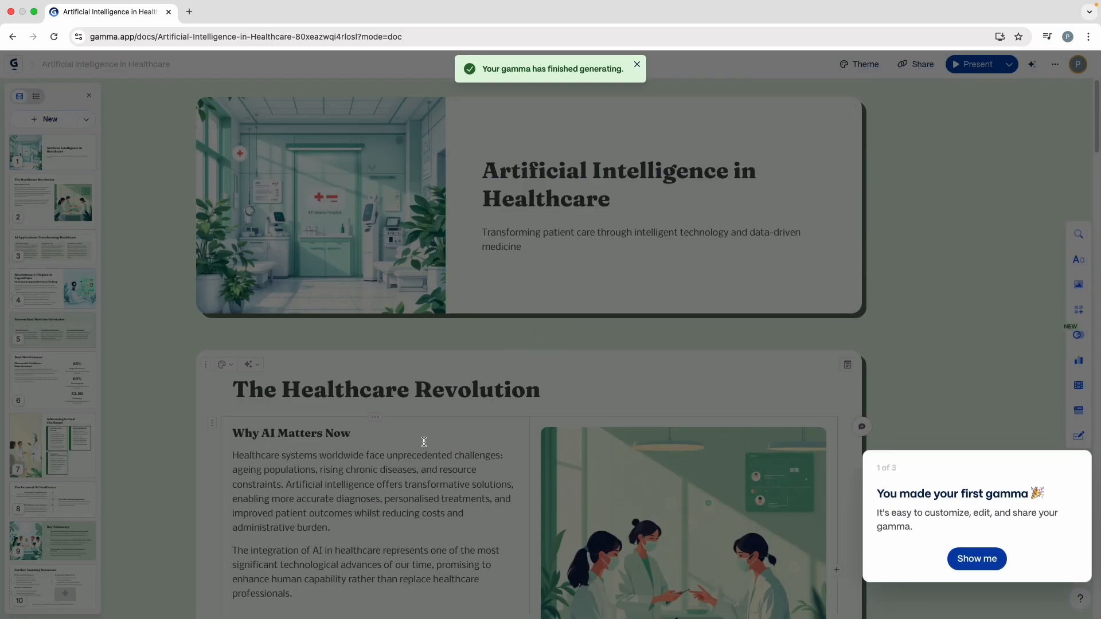
# Step: Step through the introductory tour of cards and editable blocks and close it
pyautogui.click(976, 558)
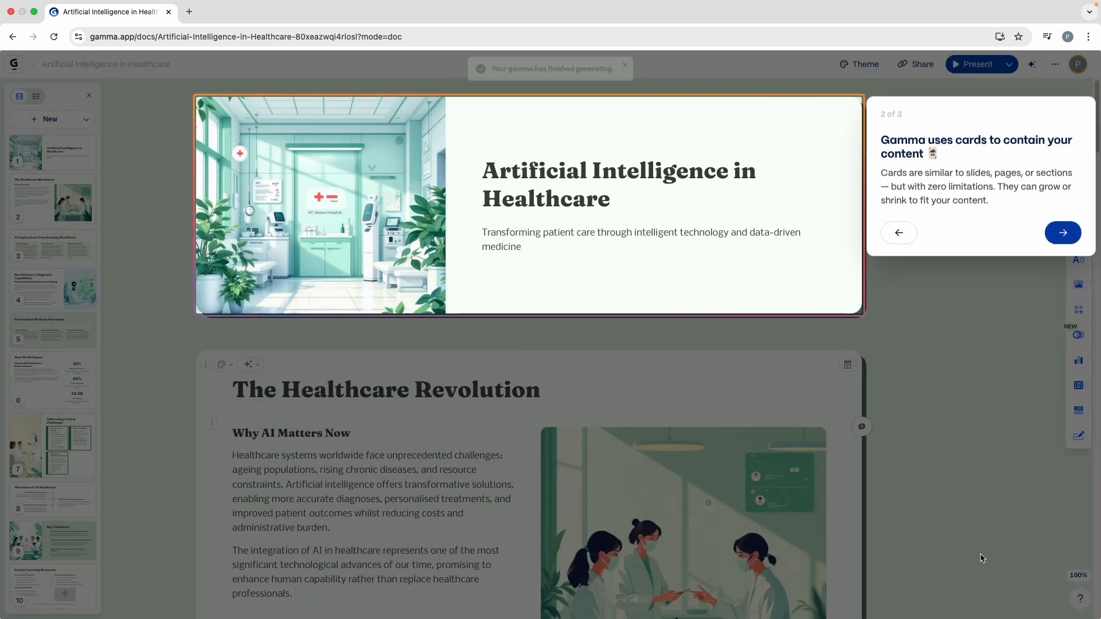
pyautogui.click(1061, 234)
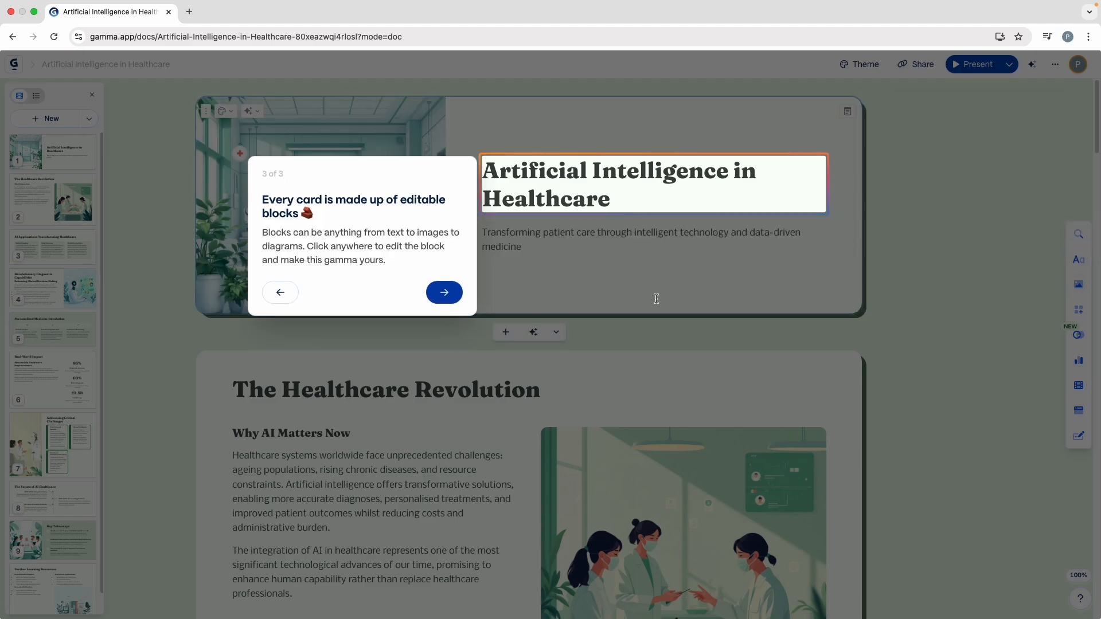
pyautogui.click(442, 290)
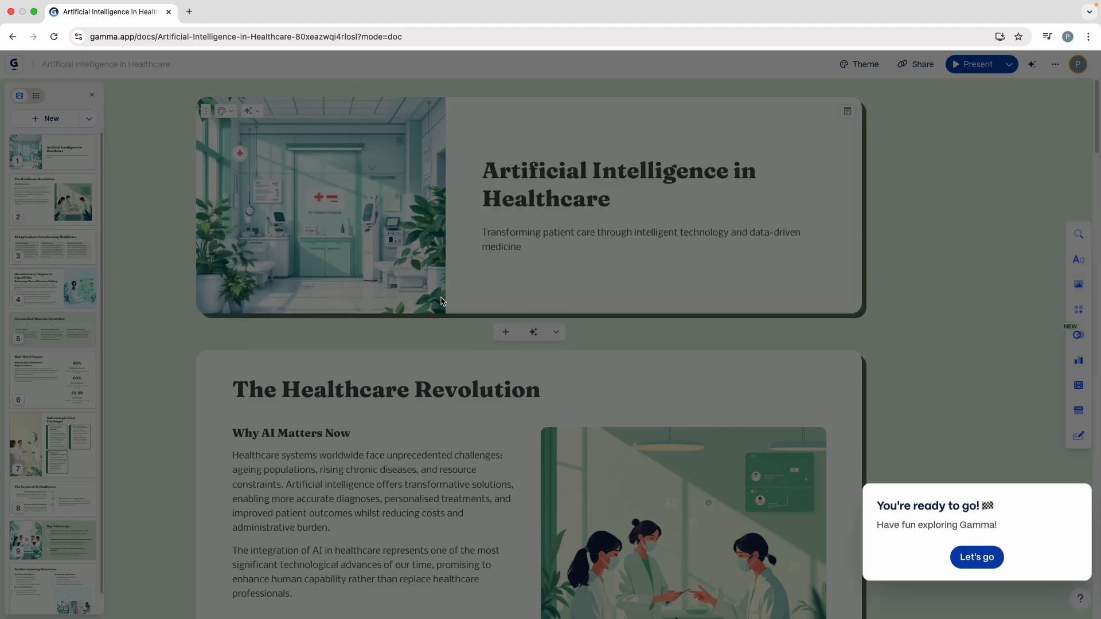
pyautogui.click(976, 557)
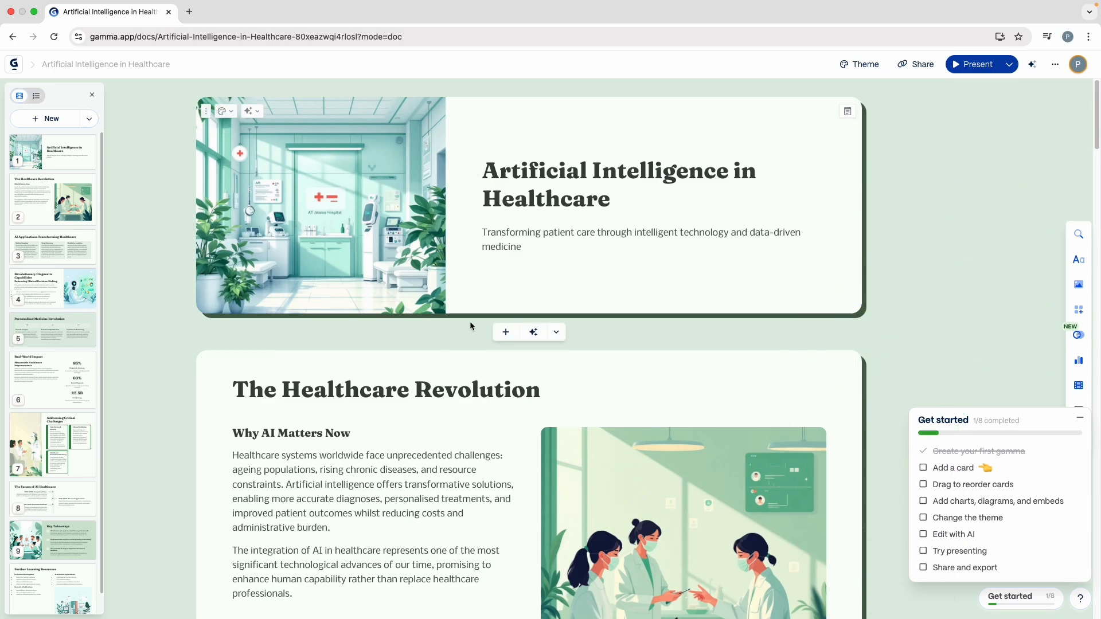
# Step: Review the text and images on all cards of the finished presentation, through Further Learning Resources
pyautogui.scroll(-7, 470, 321)
pyautogui.scroll(-18, 470, 322)
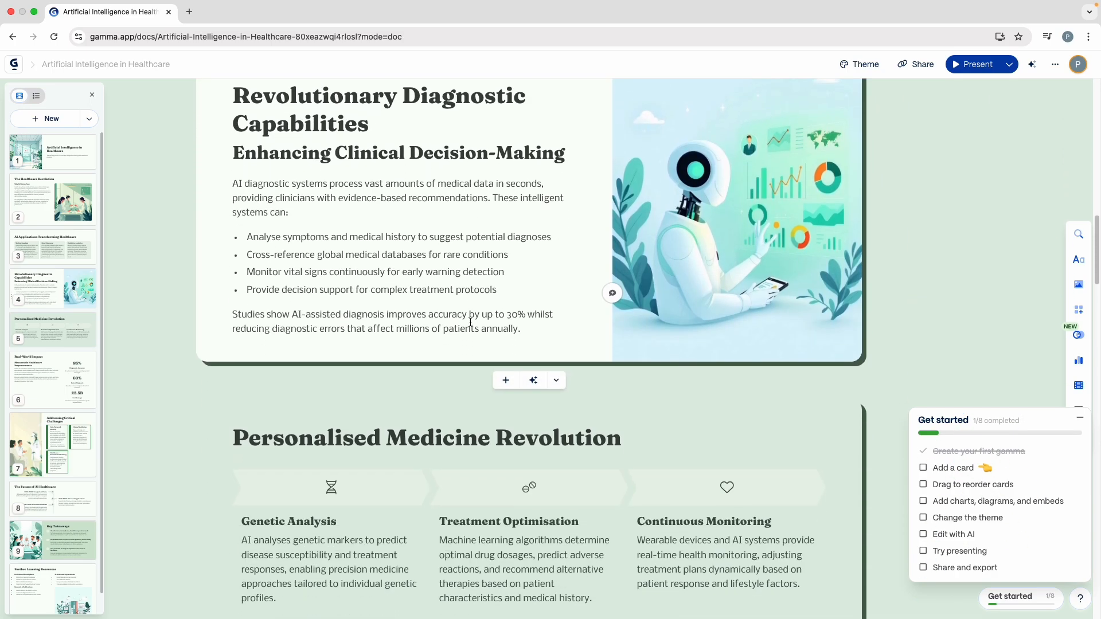
pyautogui.scroll(-20, 470, 322)
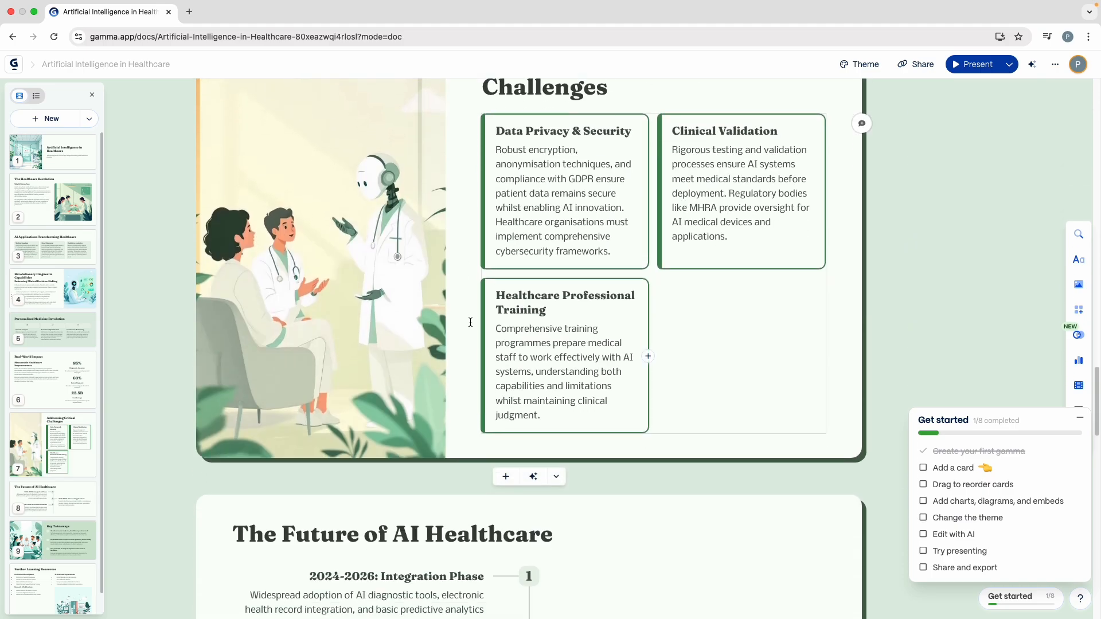
pyautogui.scroll(-4, 470, 322)
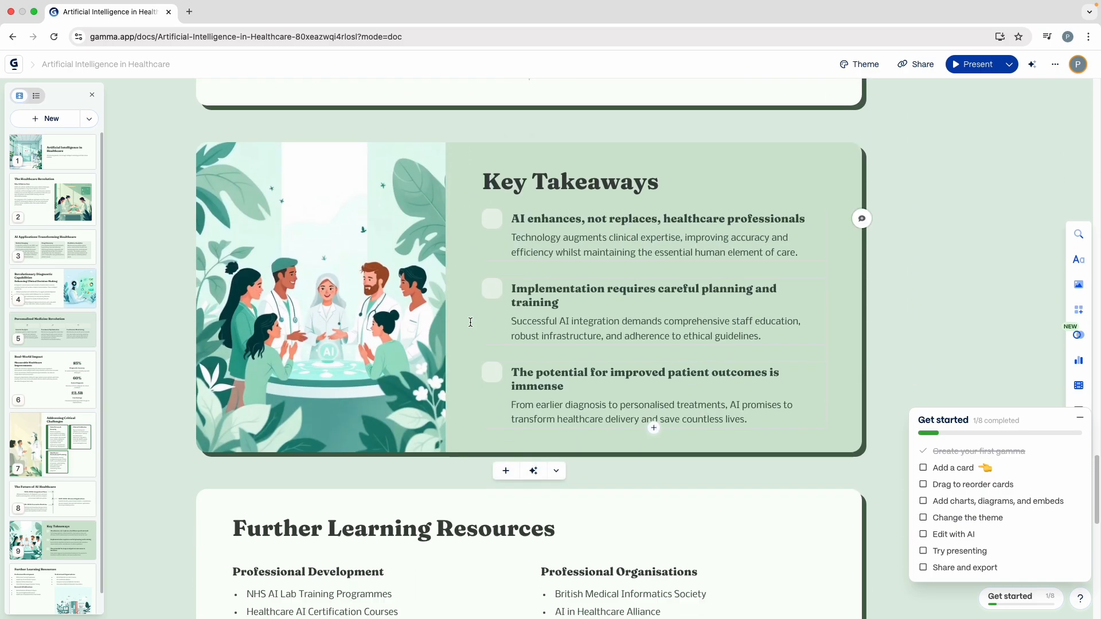
pyautogui.scroll(-4, 470, 323)
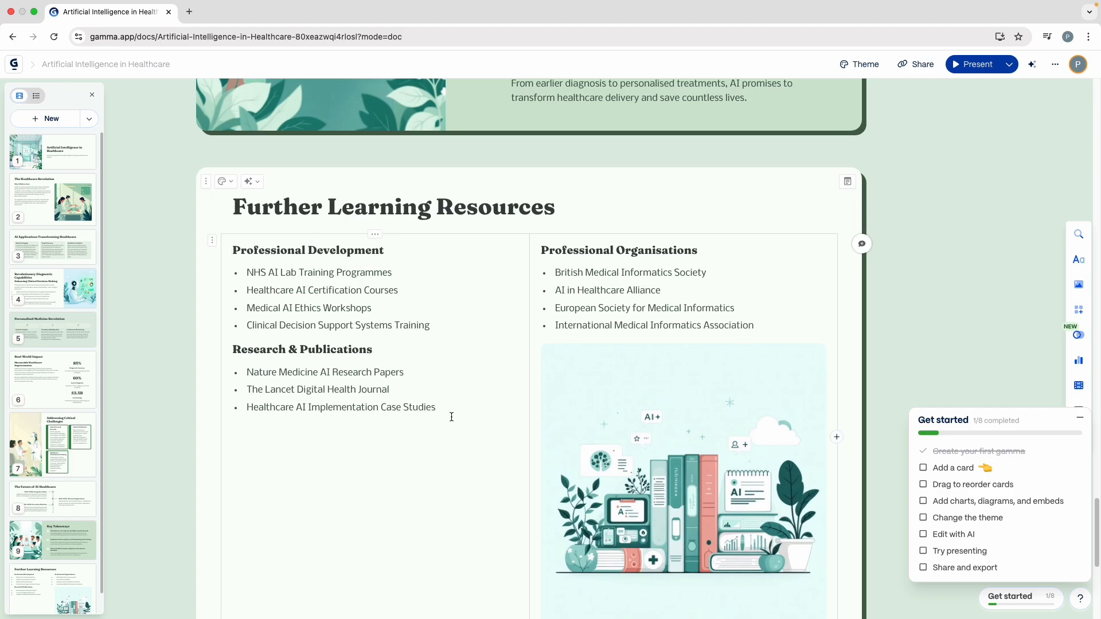
pyautogui.scroll(-8, 451, 417)
pyautogui.scroll(9, 442, 361)
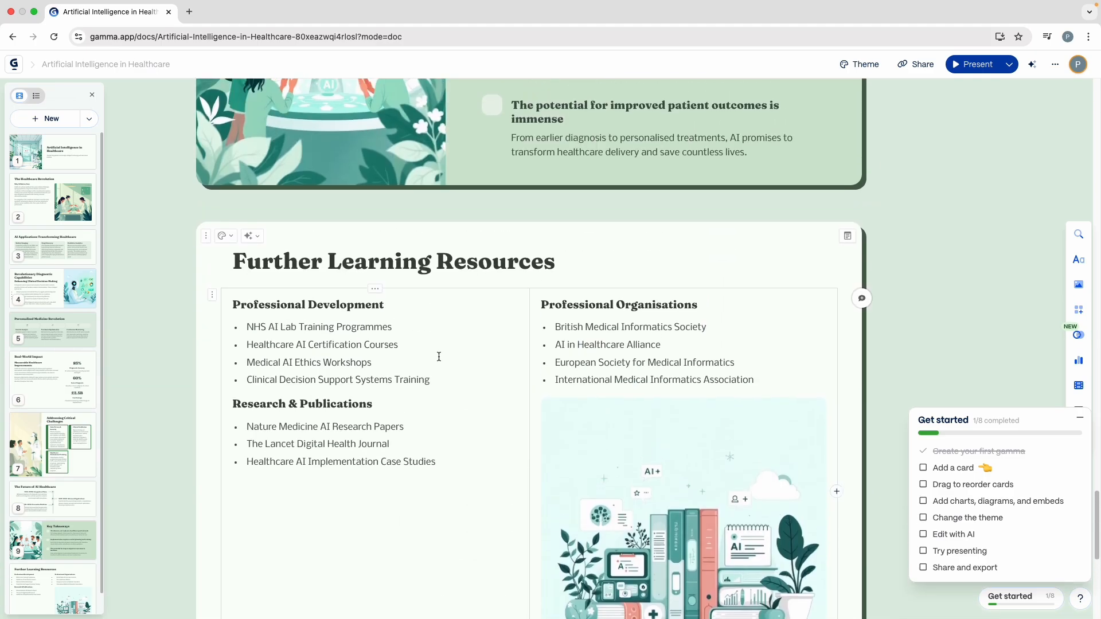
pyautogui.scroll(10, 439, 356)
# Step: Present the deck and page through it from the first card to the Further Learning Resources card
pyautogui.click(975, 64)
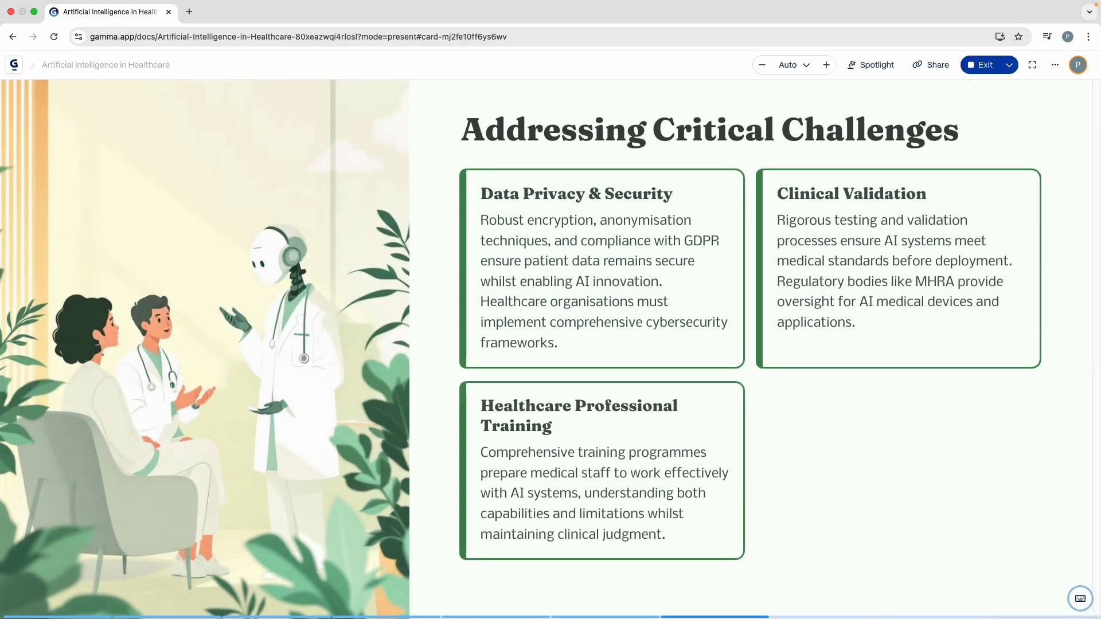
pyautogui.click(57, 616)
pyautogui.press('Right')
pyautogui.press('Right')
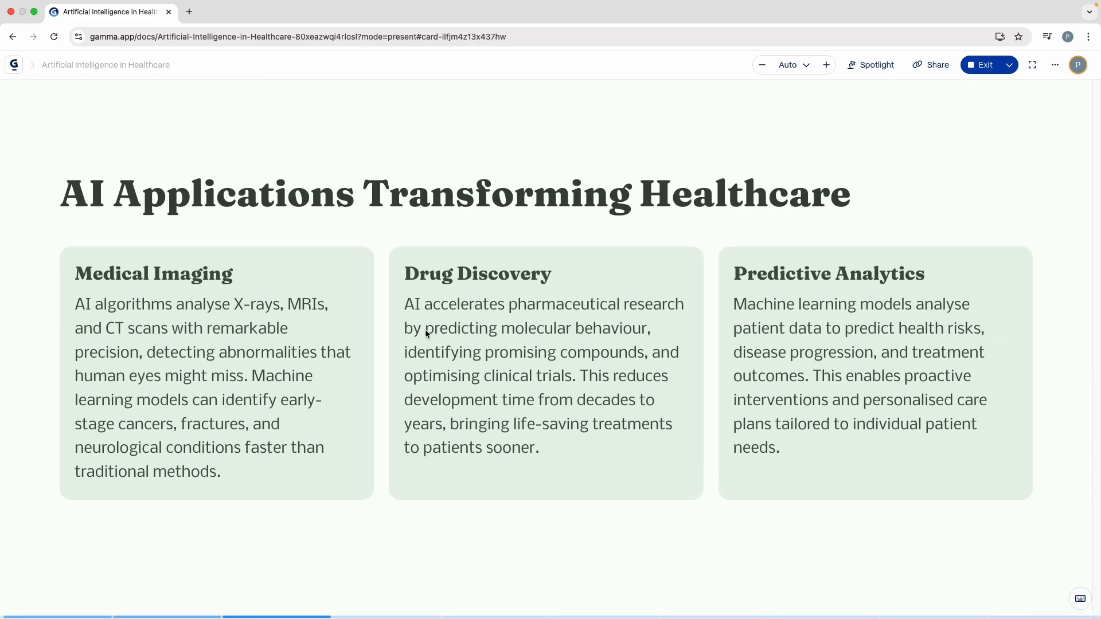
pyautogui.press('Right')
pyautogui.press('Right')
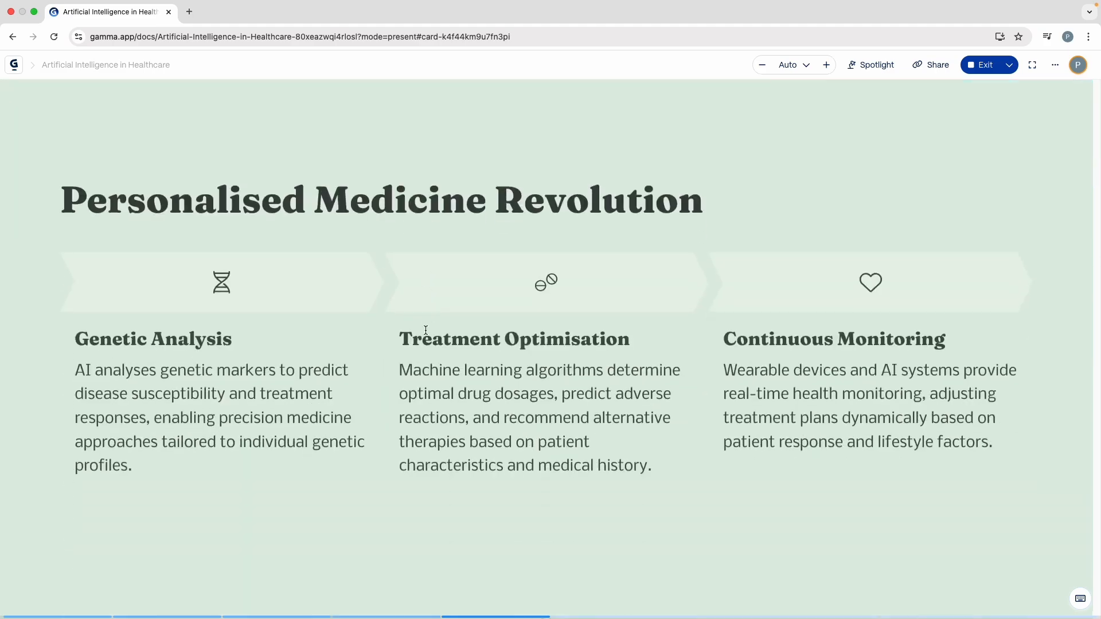
pyautogui.press('Right')
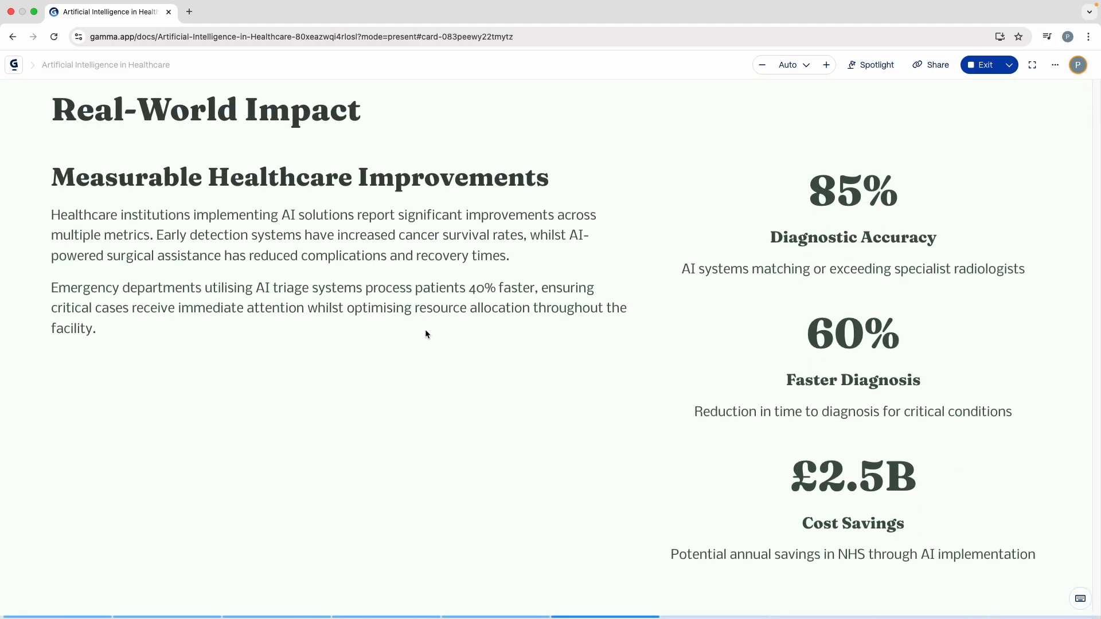
pyautogui.press('Right')
pyautogui.press('Right')
pyautogui.press('Right')
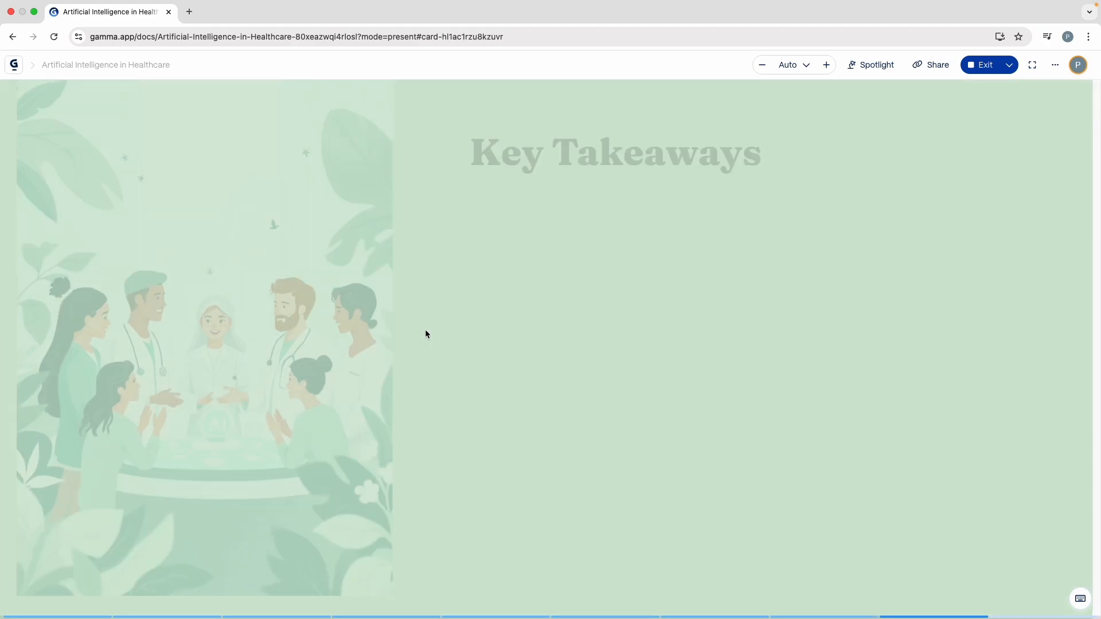
pyautogui.press('Right')
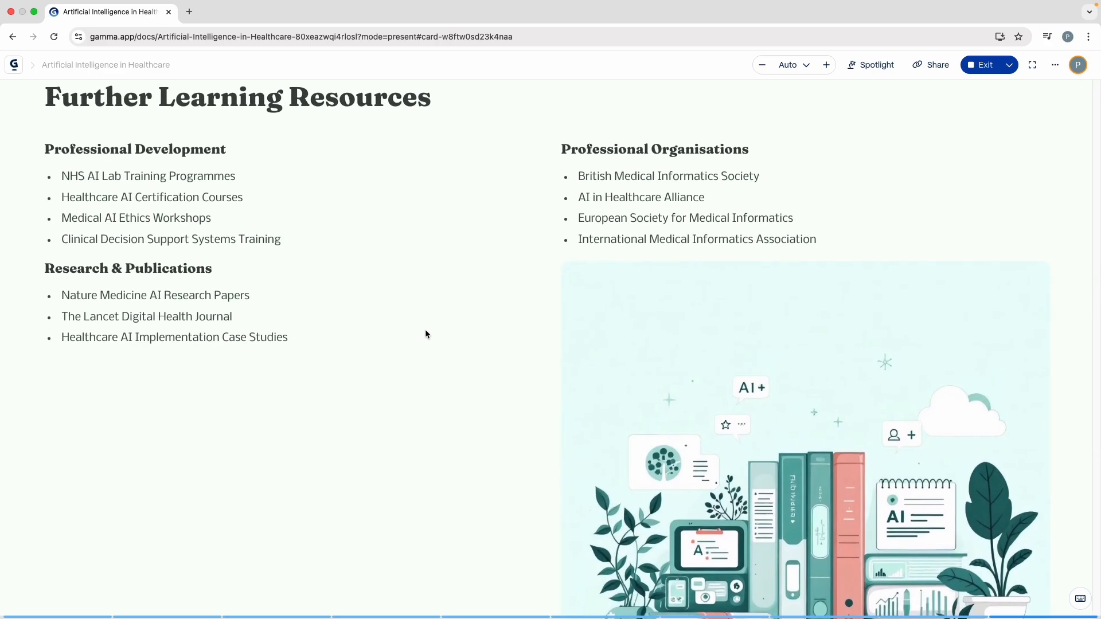
# Step: Return to the Artificial Intelligence in Healthcare title card and show the presentation in full screen
pyautogui.press('Left')
pyautogui.press('Left')
pyautogui.press('Home')
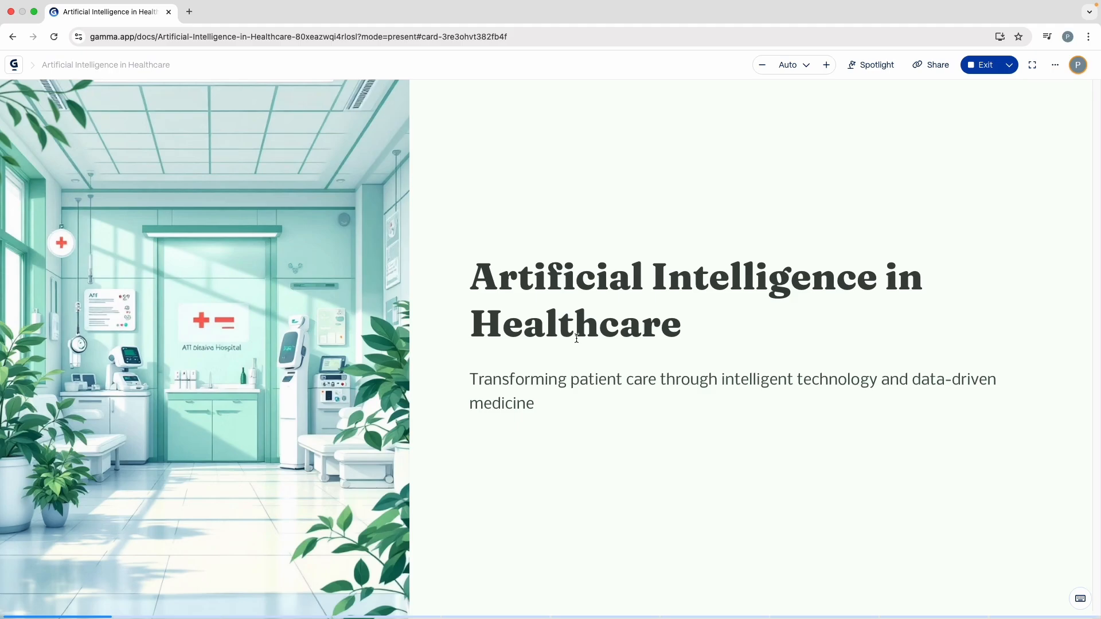
pyautogui.click(1031, 66)
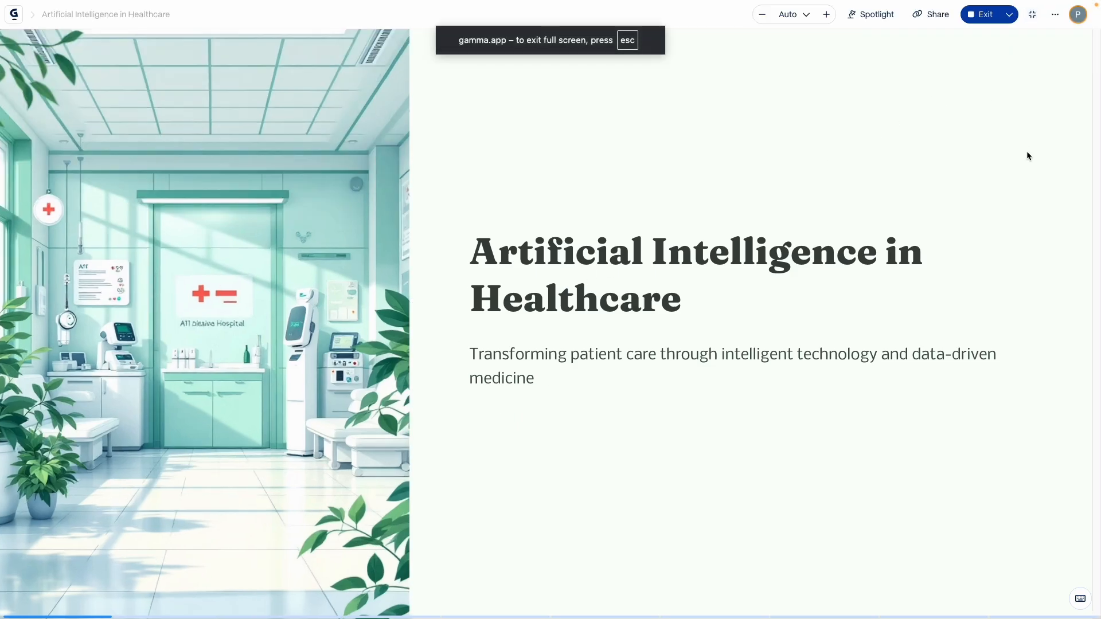
# Step: Turn on Spotlight, reveal the content block by block up to the Revolutionary Diagnostic Capabilities card, and leave full screen
pyautogui.click(877, 15)
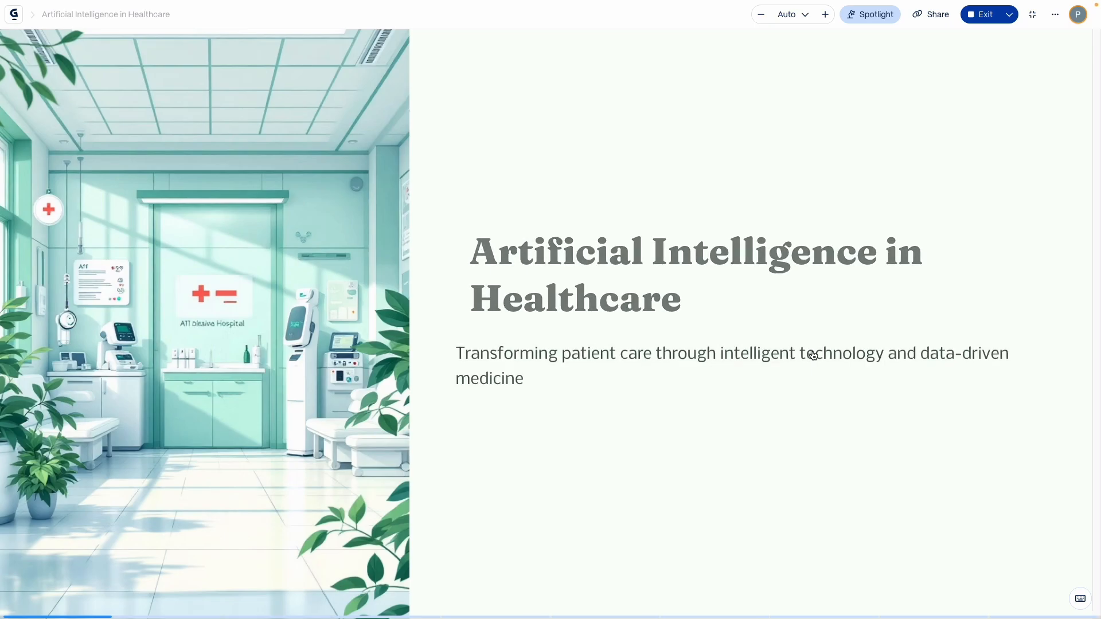
pyautogui.press('Right')
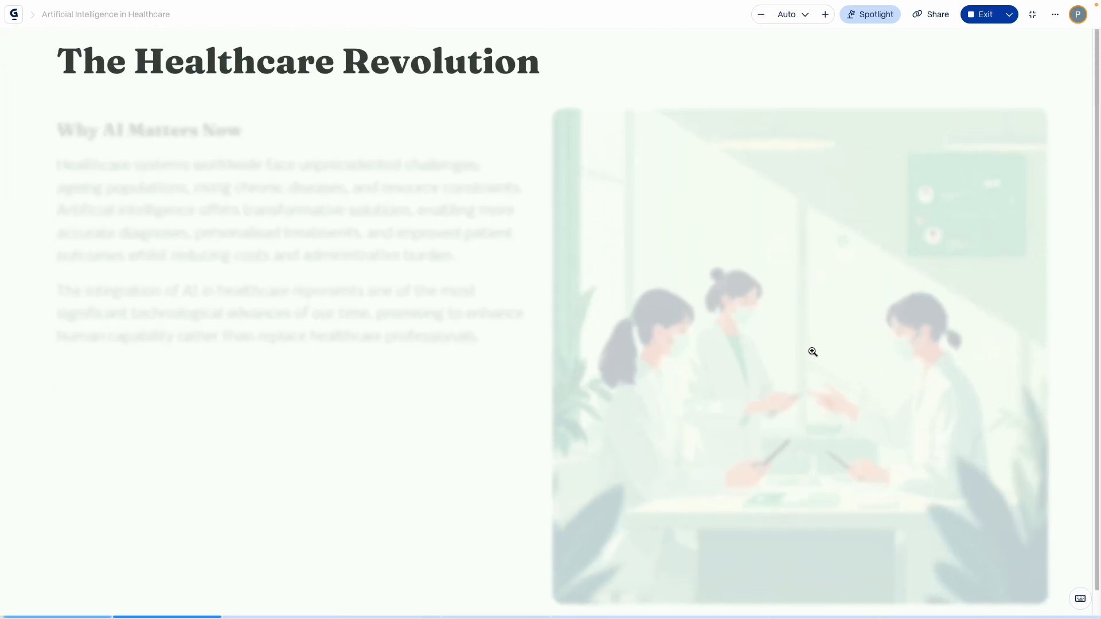
pyautogui.press('Right')
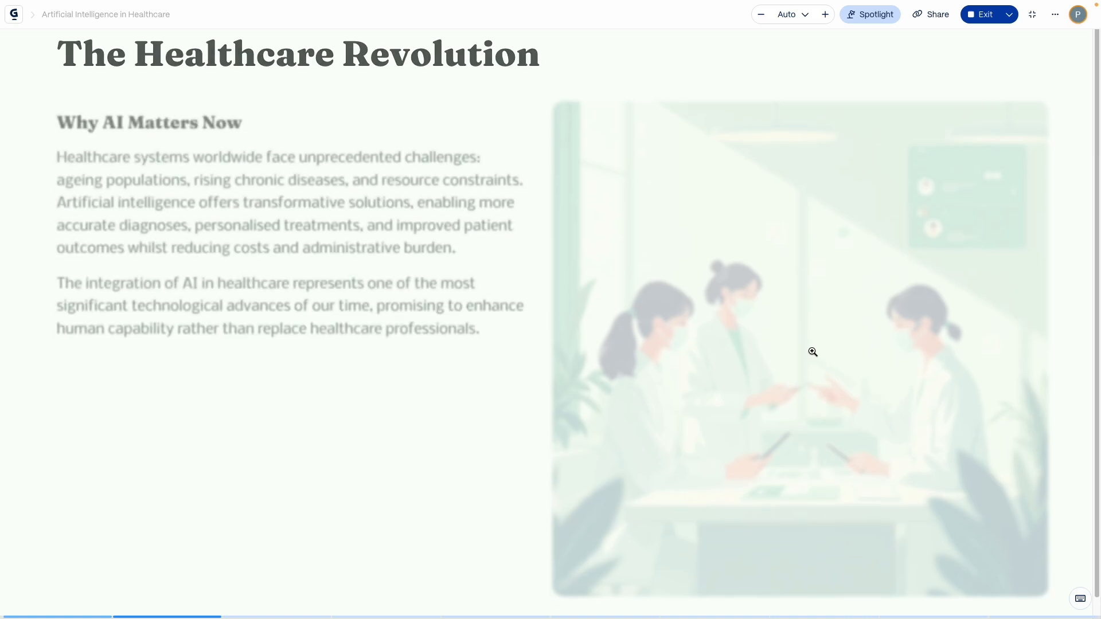
pyautogui.press('Right')
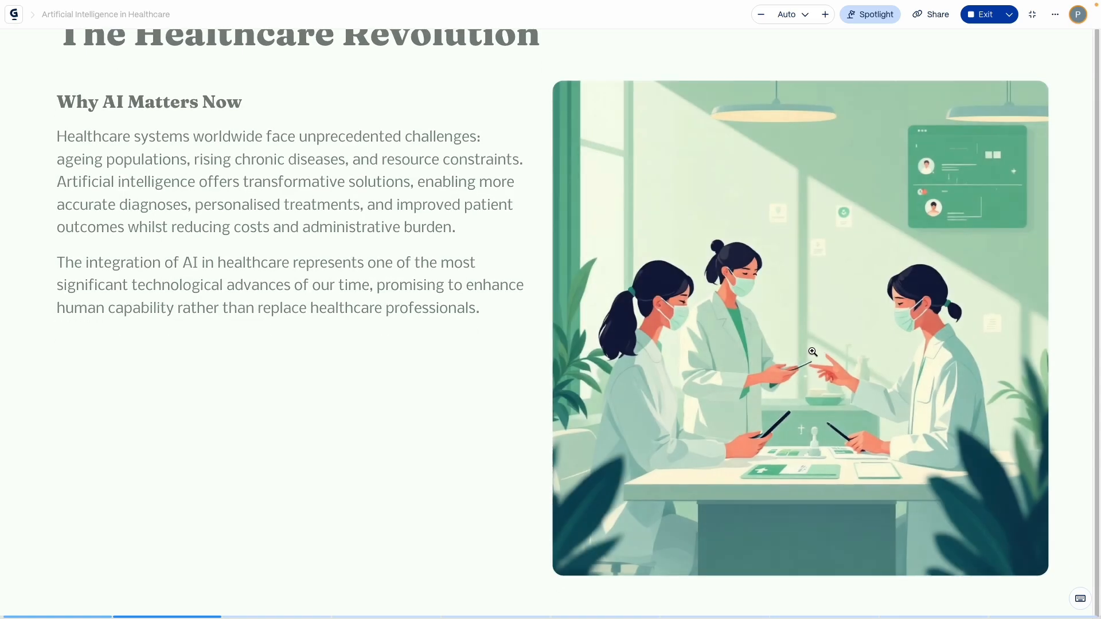
pyautogui.press('Right')
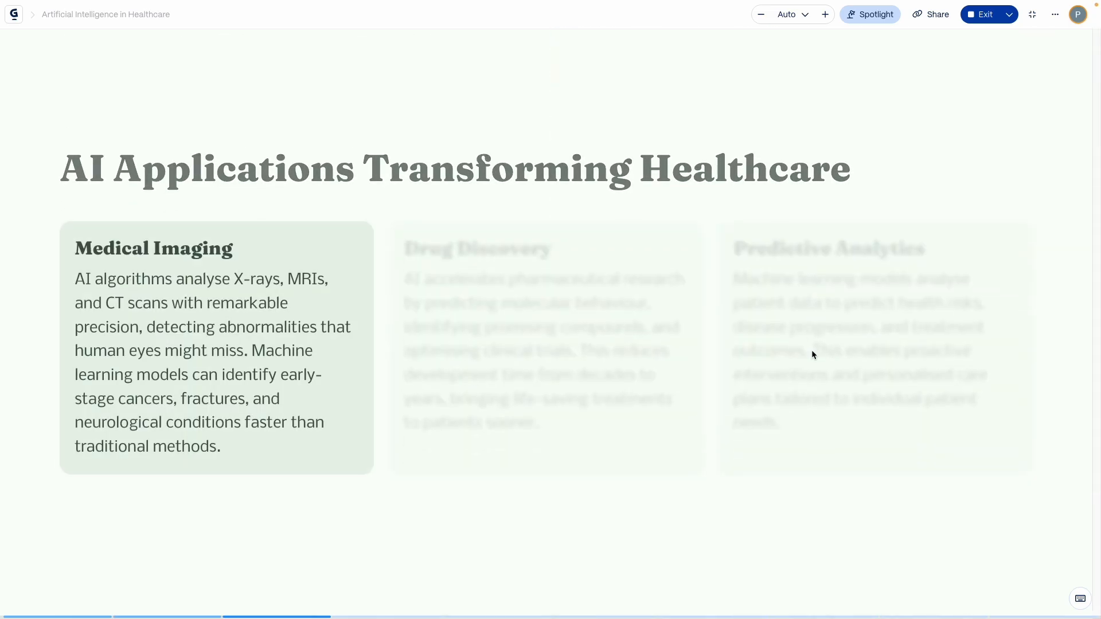
pyautogui.press('Right')
pyautogui.press('Escape')
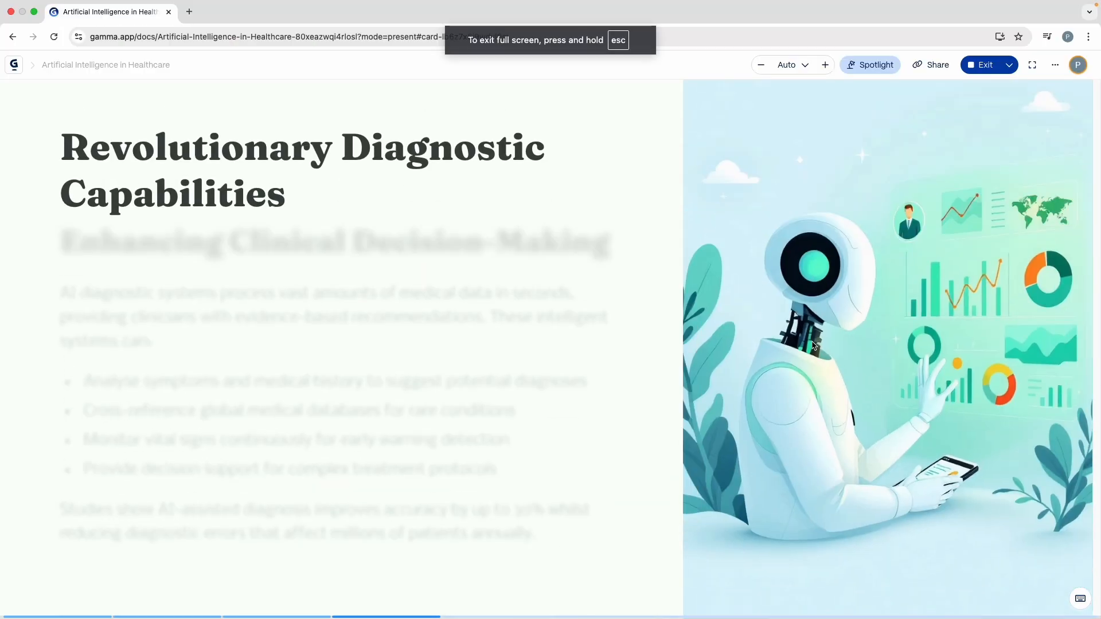